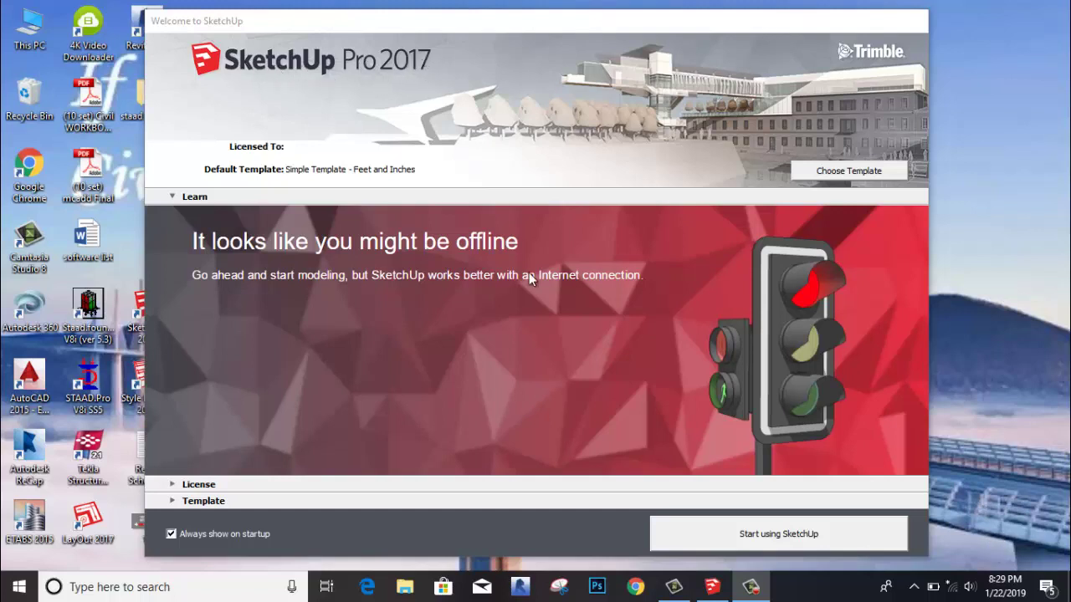
Dismiss the Welcome dialog to open a new Untitled model from the default template
click(743, 535)
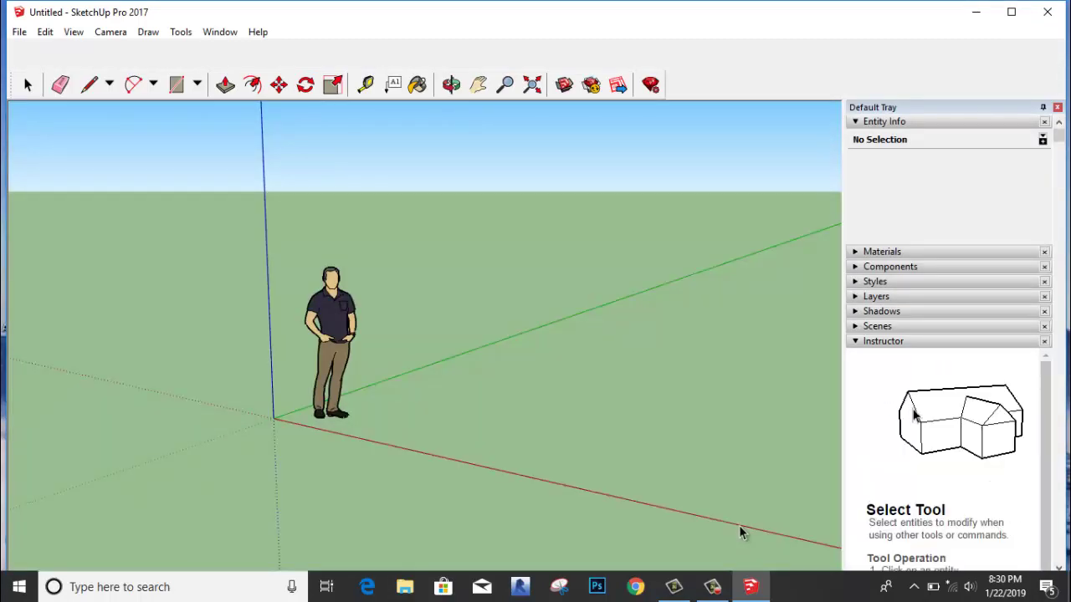
Zoom and orbit the camera to look down on the ground around the origin and scale figure
scroll(657, 410, down, 2)
scroll(657, 410, down, 1)
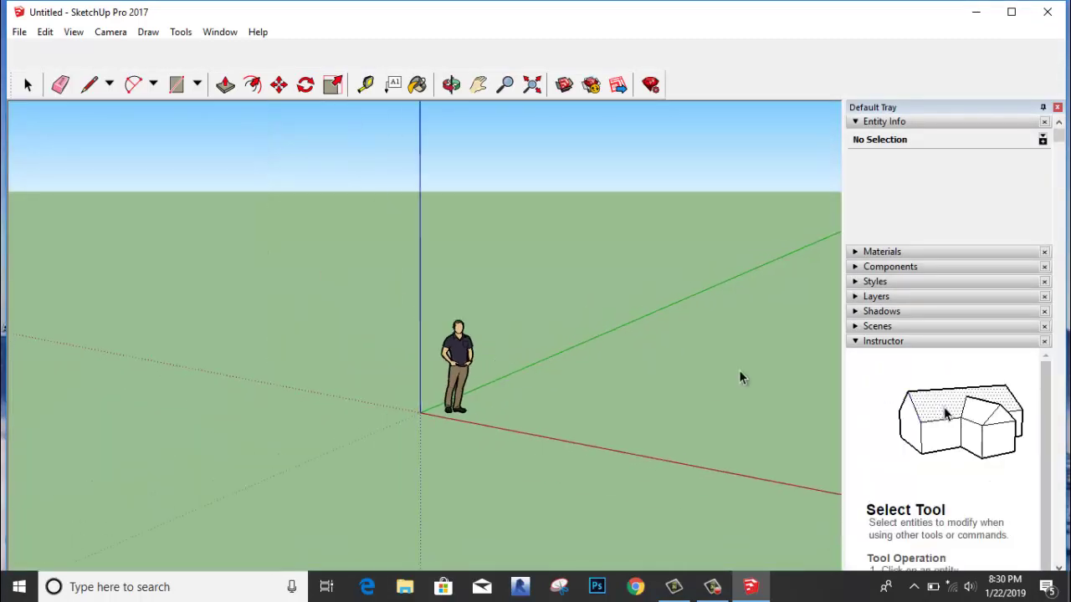
scroll(752, 364, up, 2)
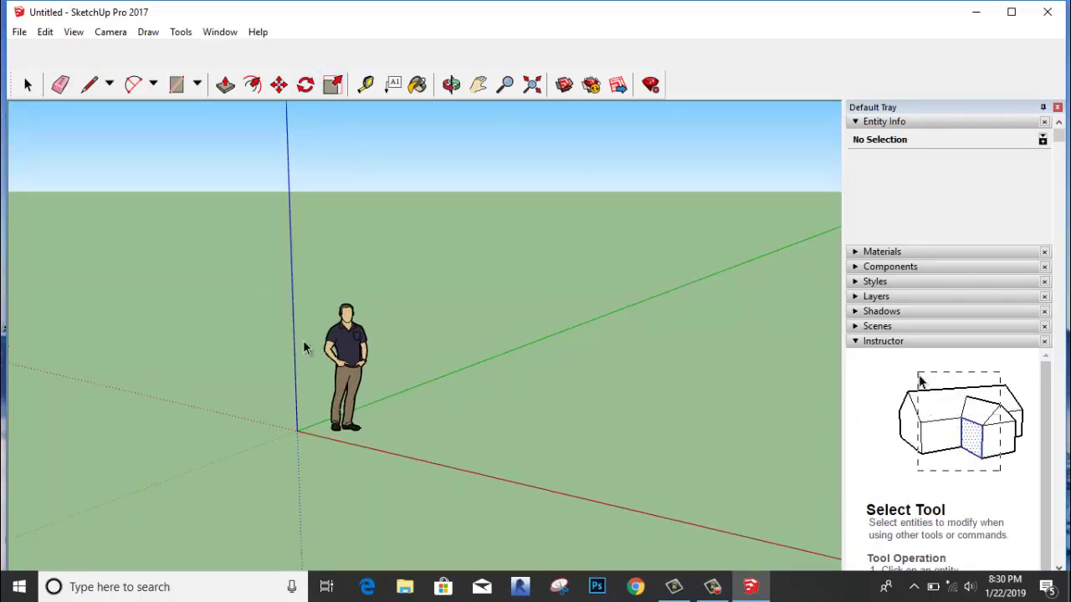
mouse_move(393, 295)
middle_down()
mouse_move(439, 269)
mouse_move(438, 223)
mouse_move(368, 184)
mouse_move(354, 275)
mouse_move(401, 303)
middle_up()
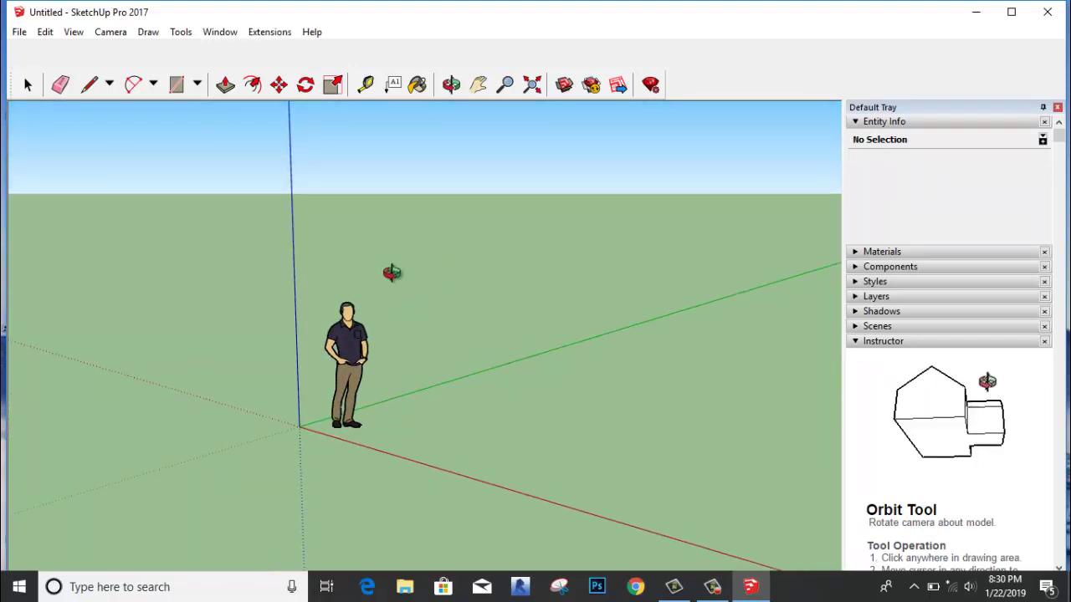
click(28, 86)
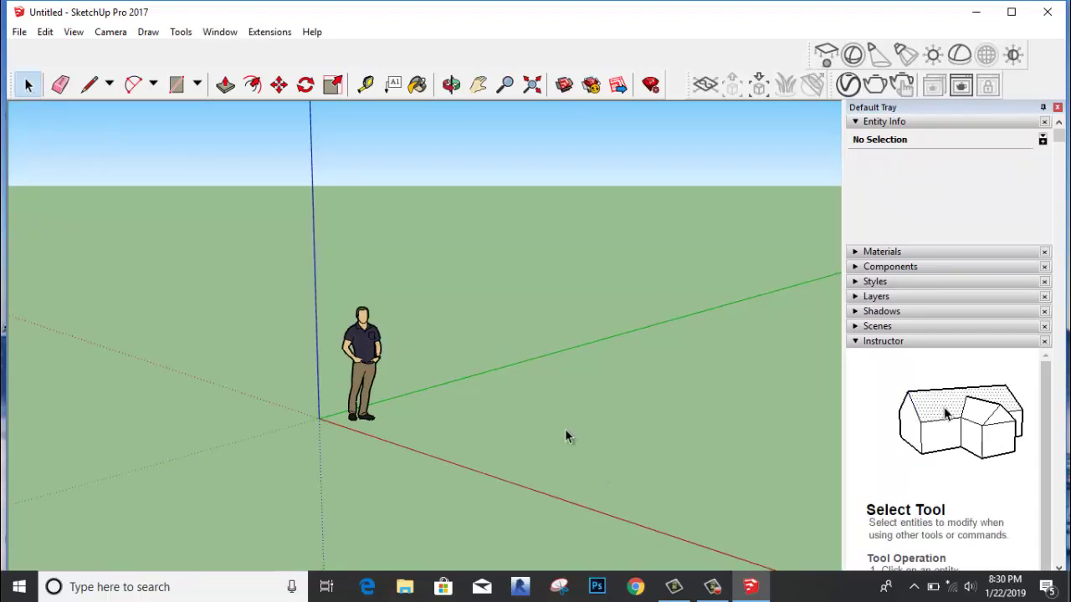
scroll(586, 433, down, 3)
scroll(671, 393, up, 3)
middle_drag(530, 371, 522, 402)
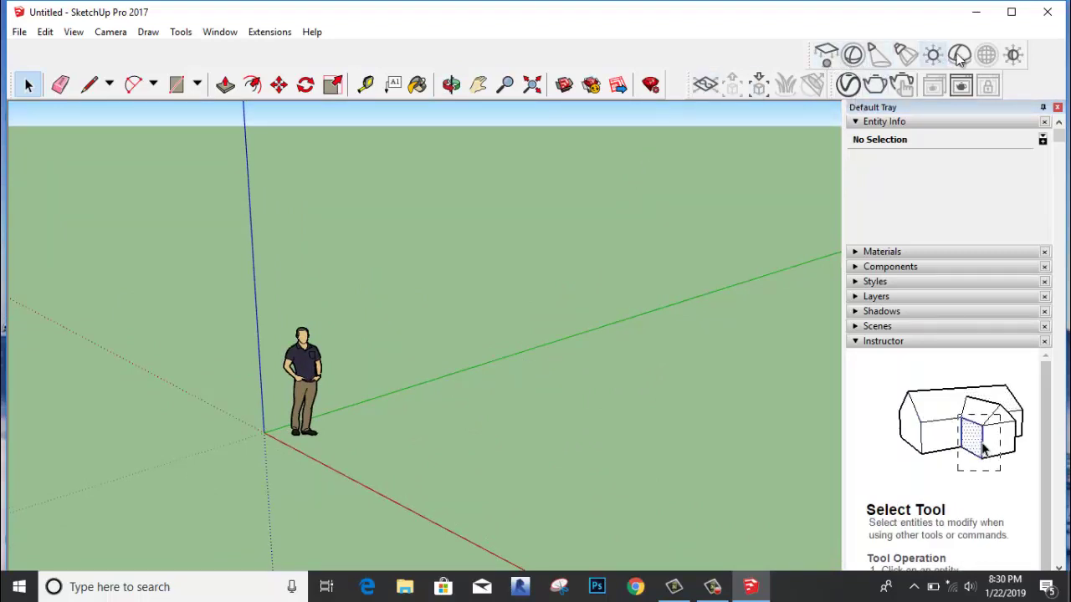
scroll(486, 349, down, 3)
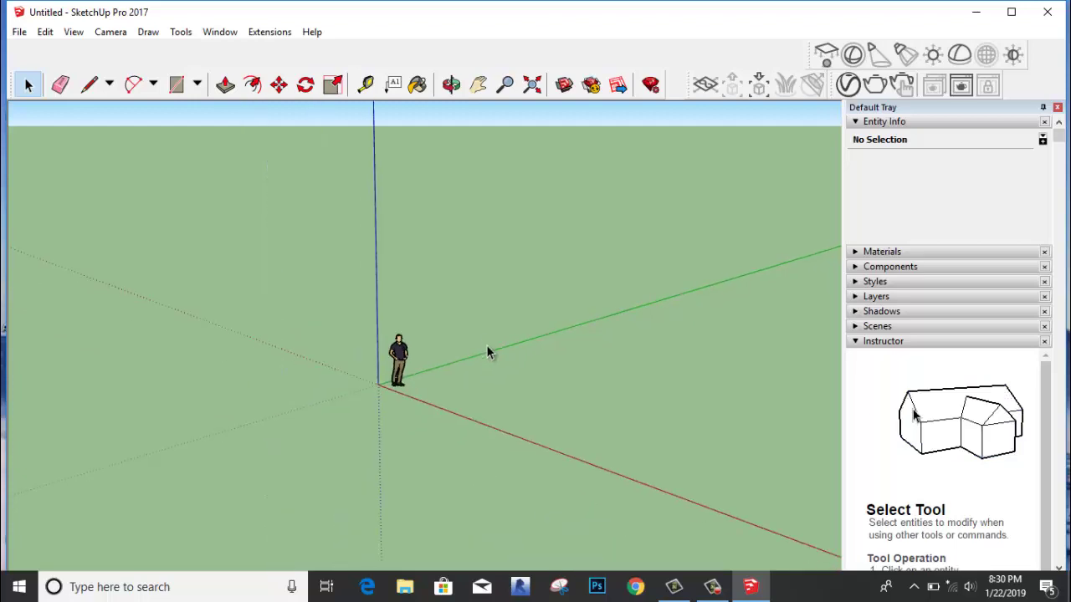
scroll(767, 398, up, 2)
middle_drag(727, 387, 506, 291)
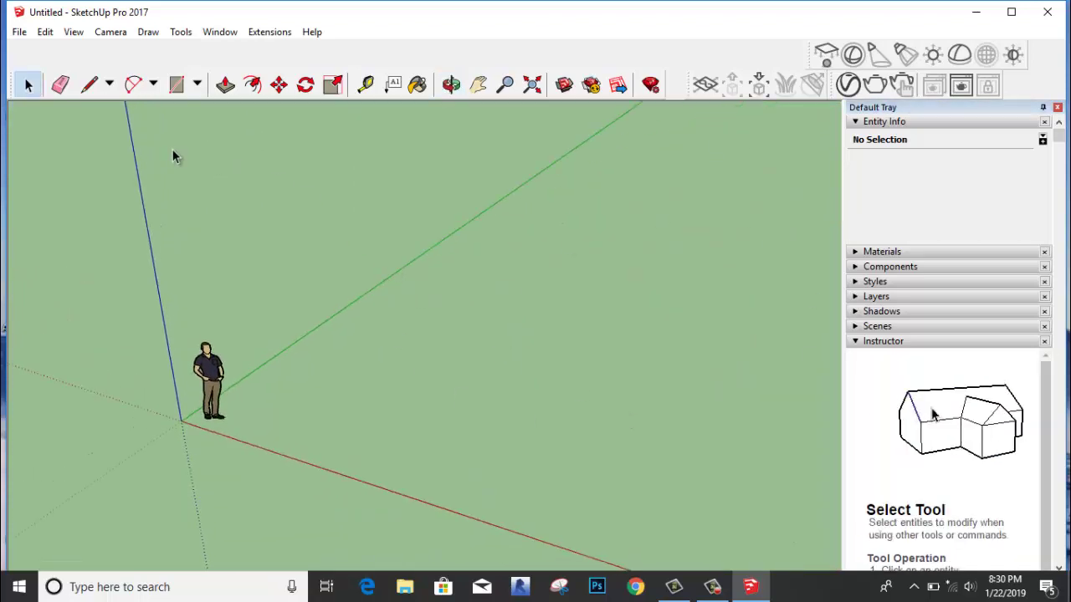
Select the scale figure, briefly try the Eraser, then show the Line/Freehand tool choices
click(28, 87)
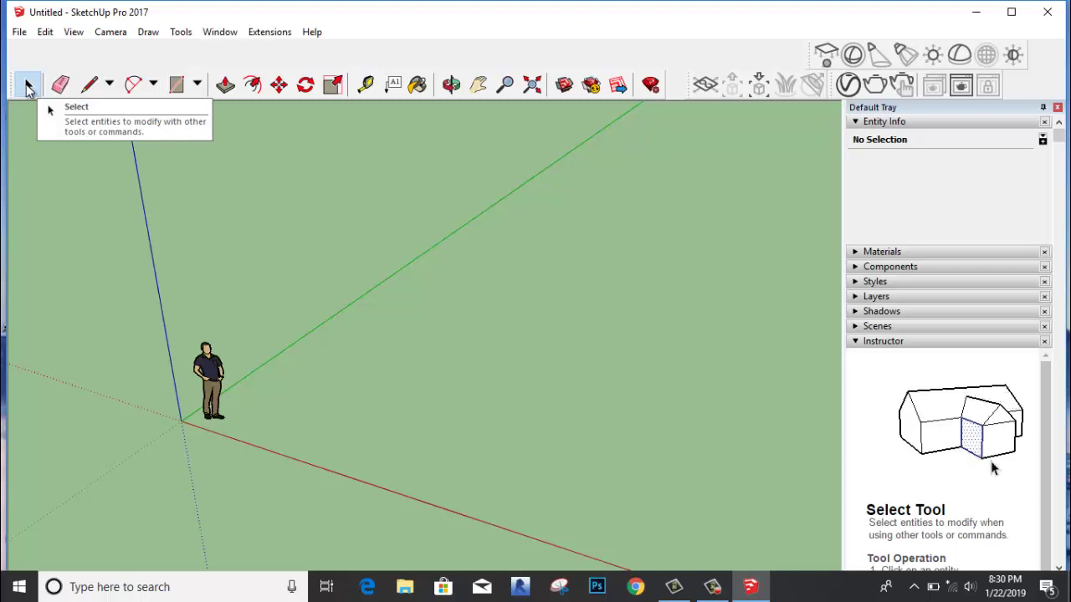
click(209, 362)
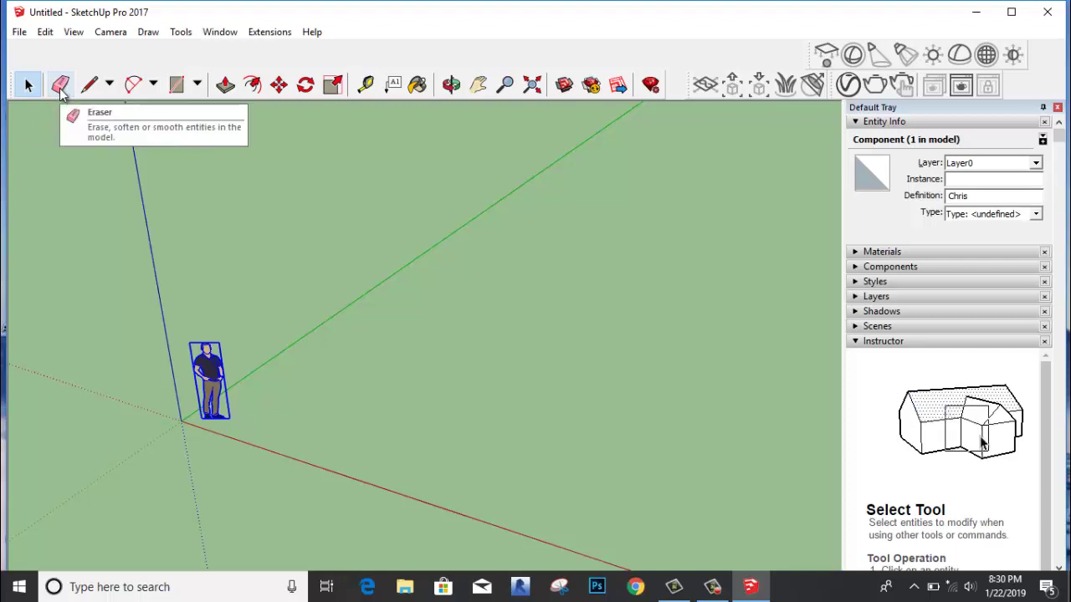
click(60, 86)
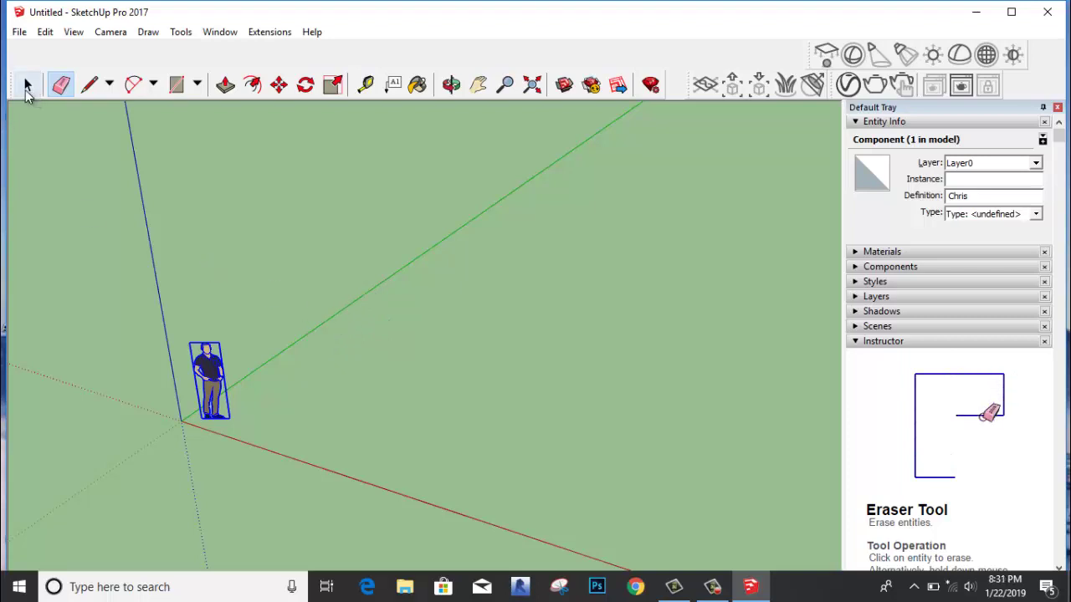
click(27, 85)
click(110, 85)
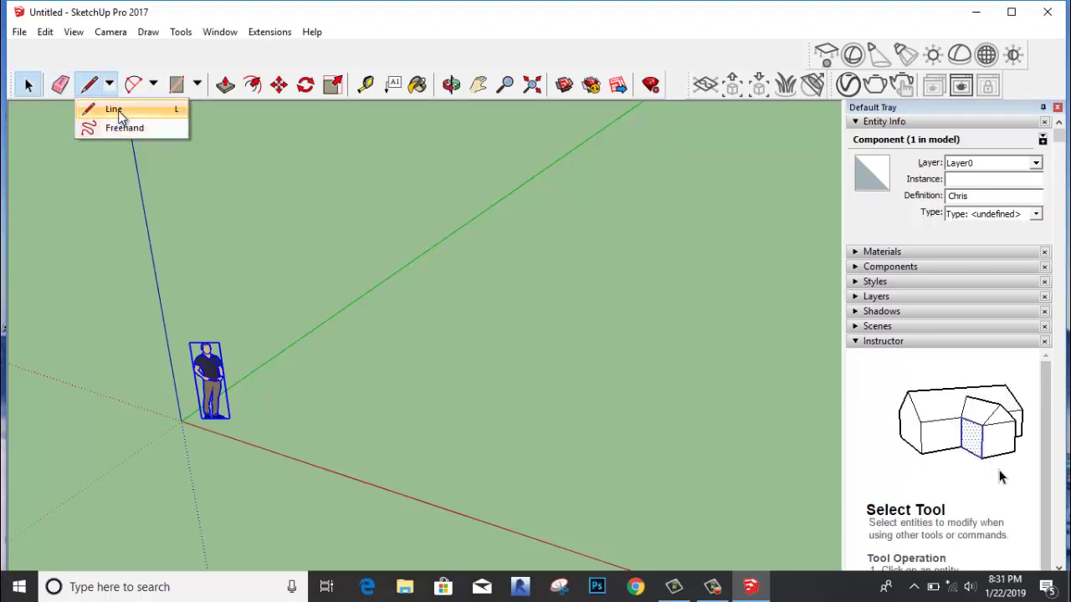
Draw a closed four-sided face on the ground with the Line tool, closing at the start corner
click(113, 109)
click(315, 373)
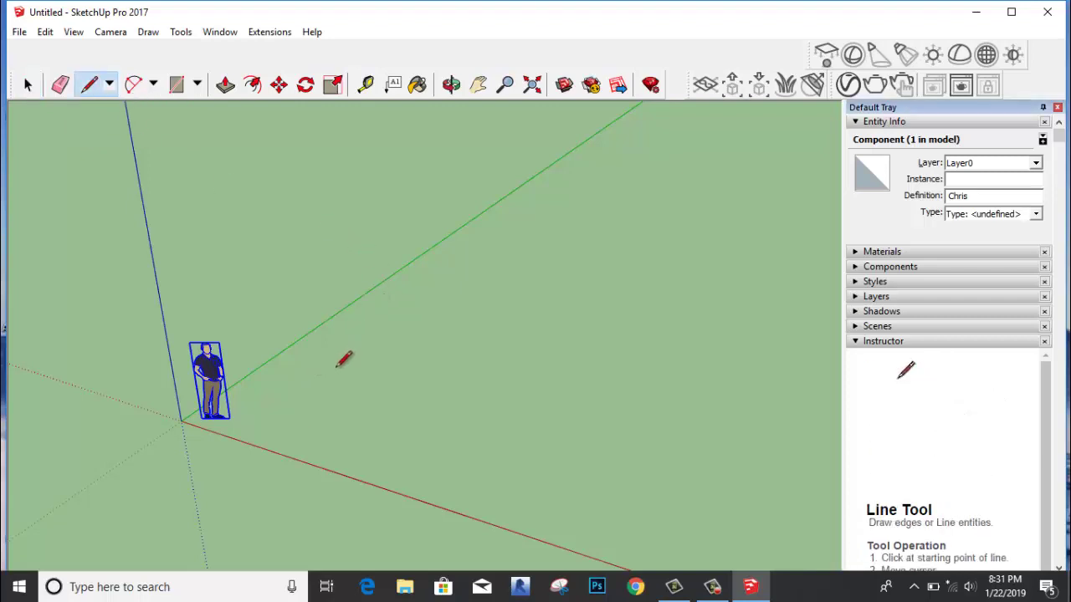
click(396, 312)
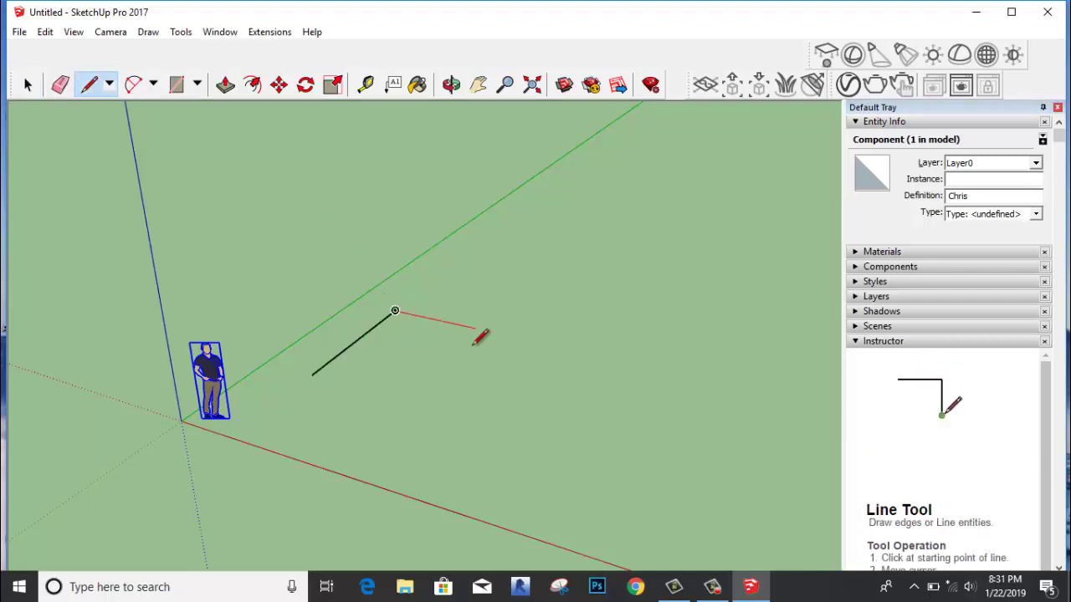
scroll(478, 334, up, 3)
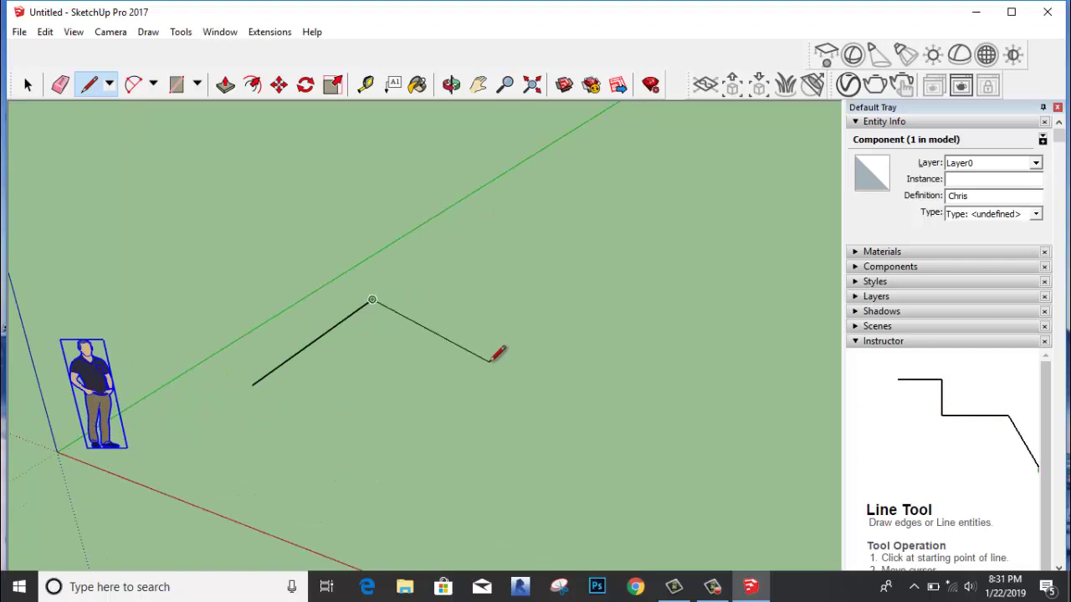
key(Escape)
click(372, 300)
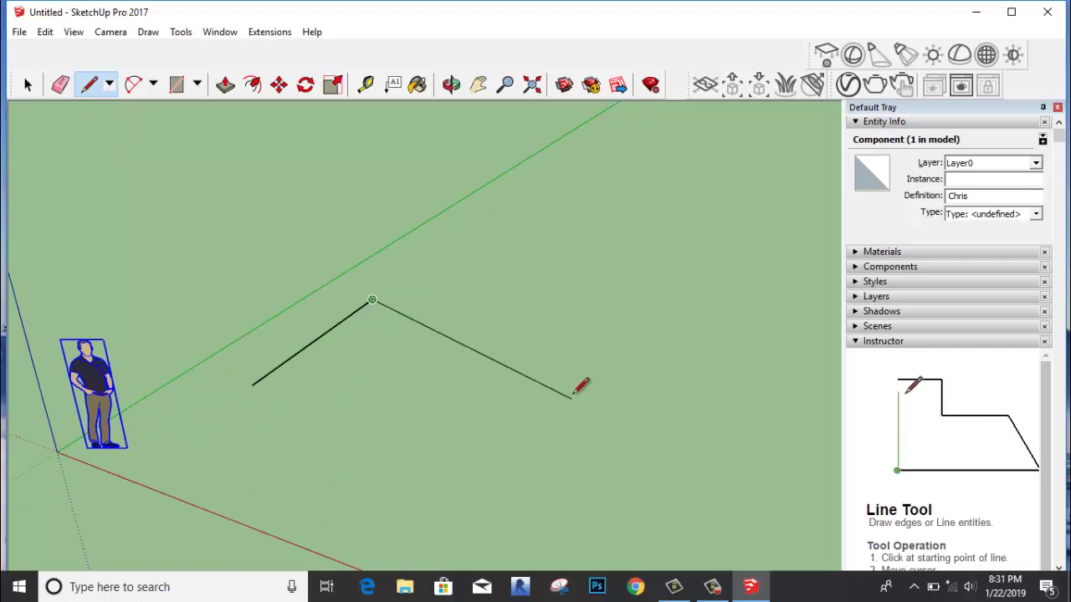
click(535, 382)
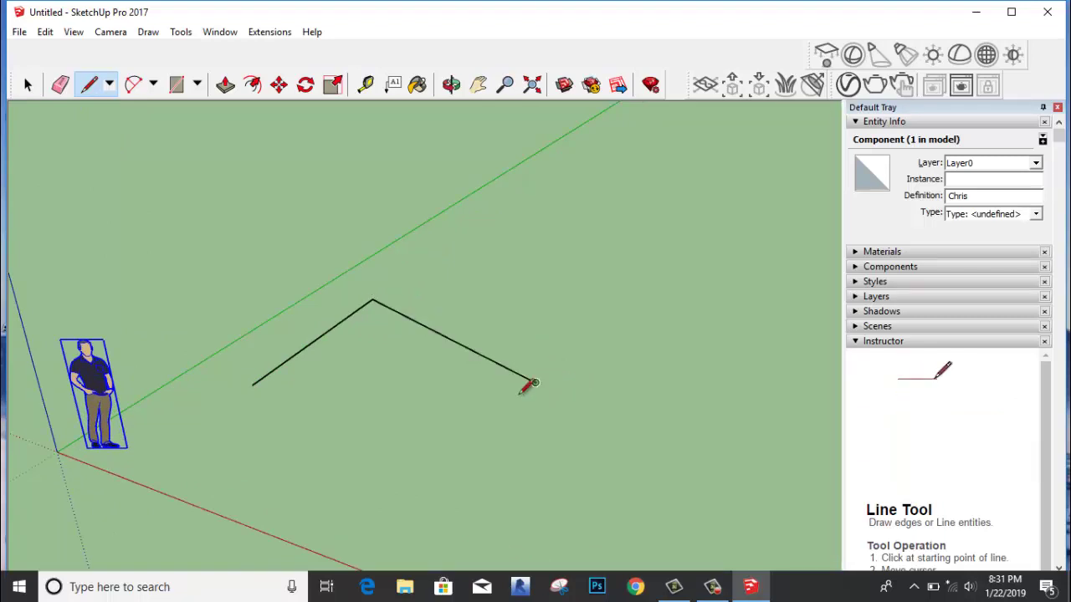
click(426, 474)
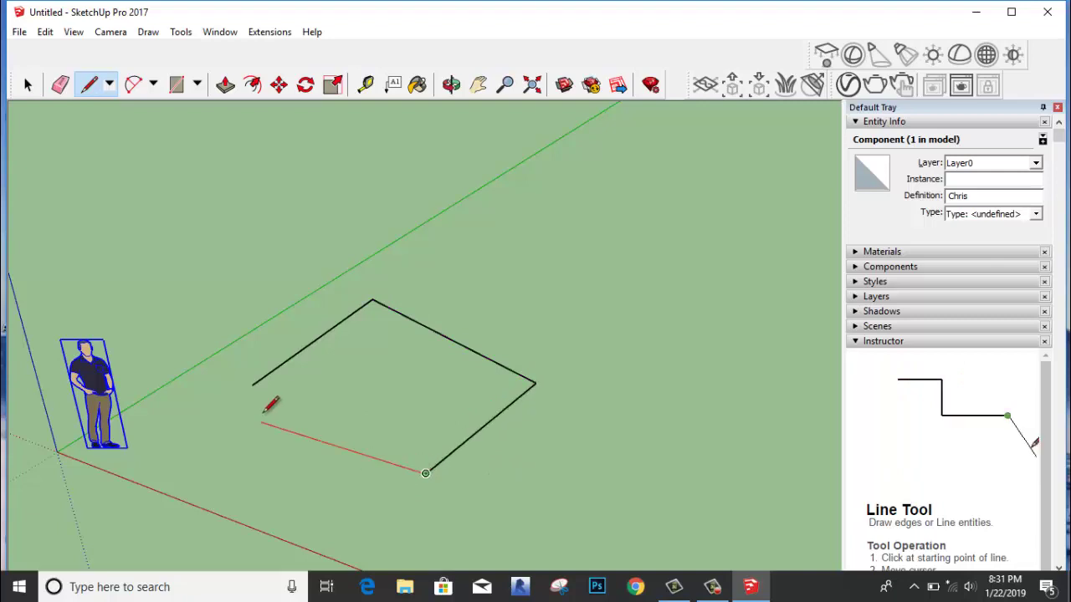
click(253, 385)
scroll(377, 391, down, 2)
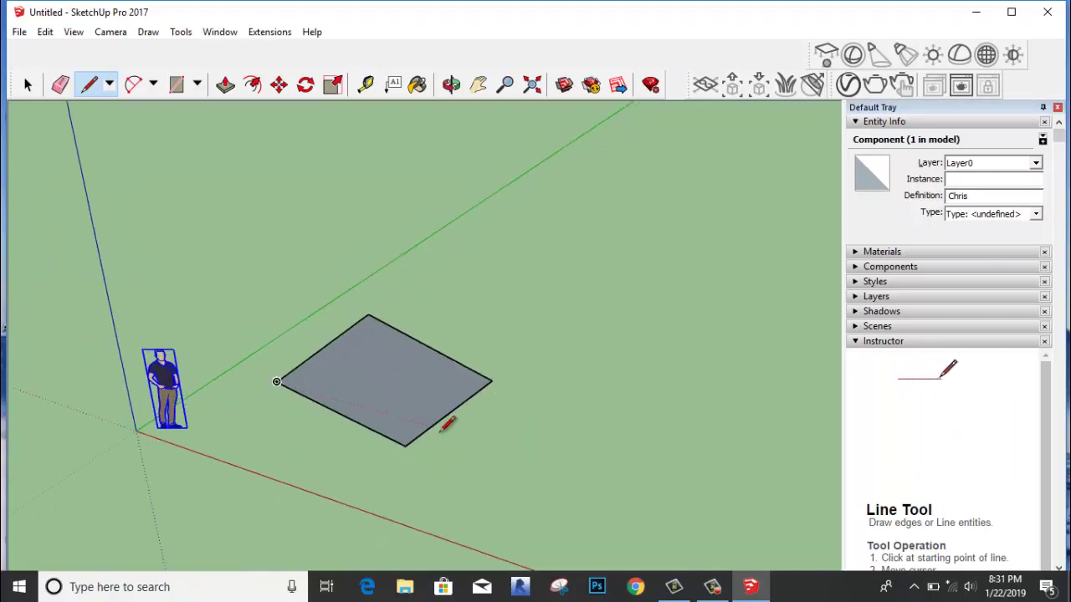
scroll(447, 425, up, 4)
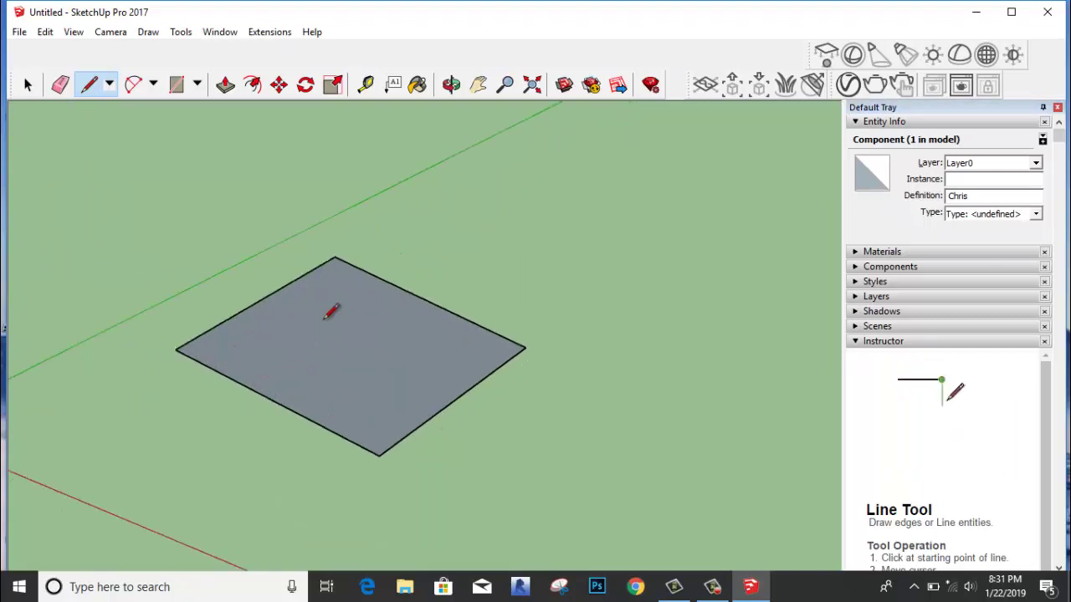
click(108, 86)
Draw a closed freehand loop beside the square so it fills into an irregular face
click(124, 128)
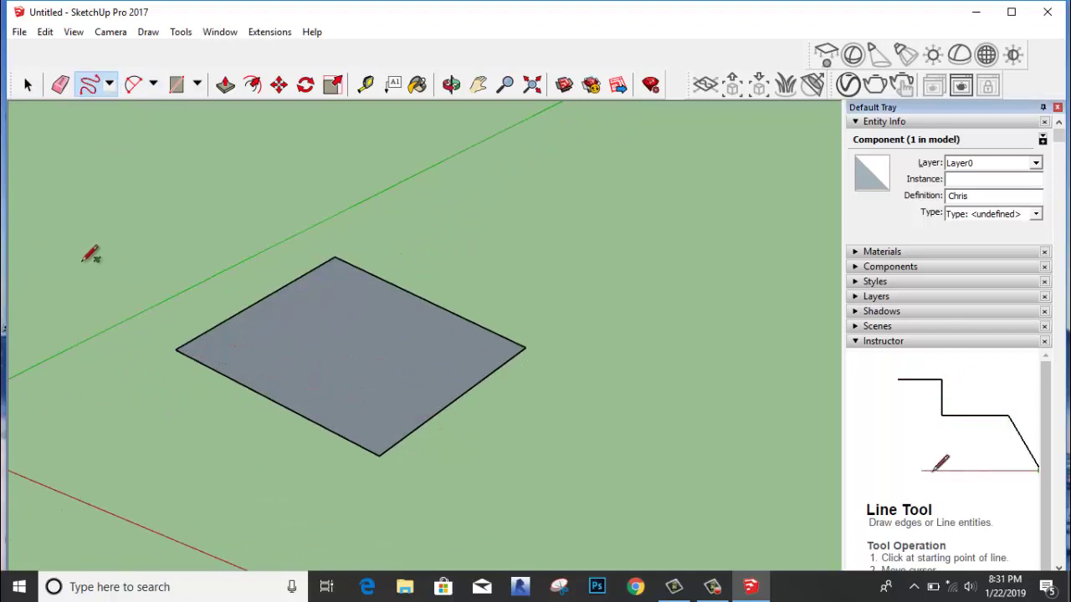
scroll(92, 251, down, 1)
scroll(376, 268, up, 2)
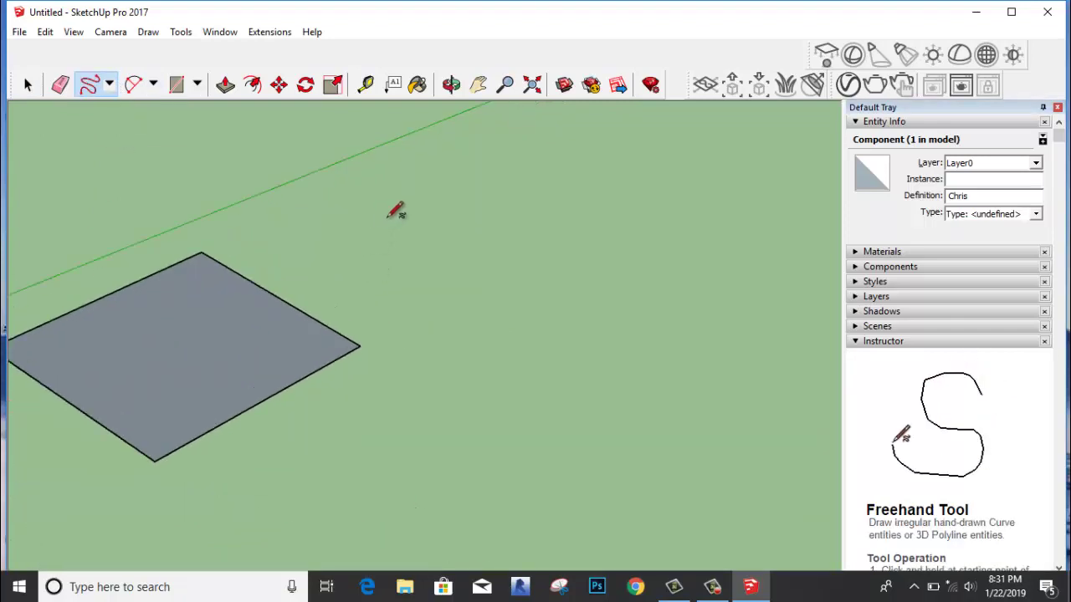
mouse_move(523, 301)
mouse_down()
mouse_move(471, 265)
mouse_move(527, 299)
mouse_up()
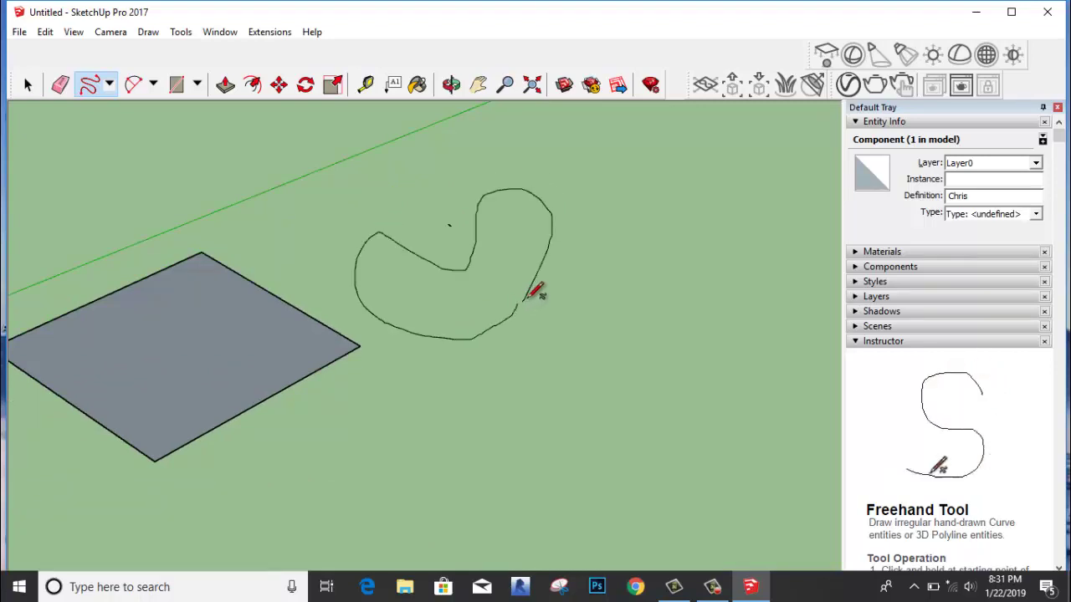
drag(519, 304, 530, 294)
mouse_move(477, 280)
middle_down()
mouse_move(478, 192)
mouse_move(390, 234)
mouse_move(323, 294)
mouse_move(347, 277)
middle_up()
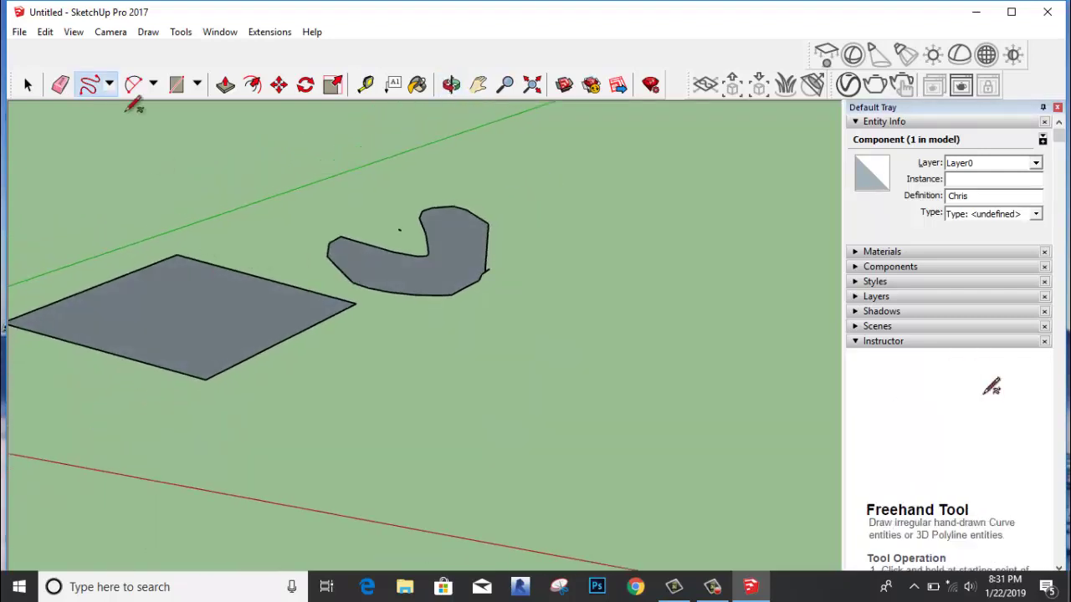
click(153, 84)
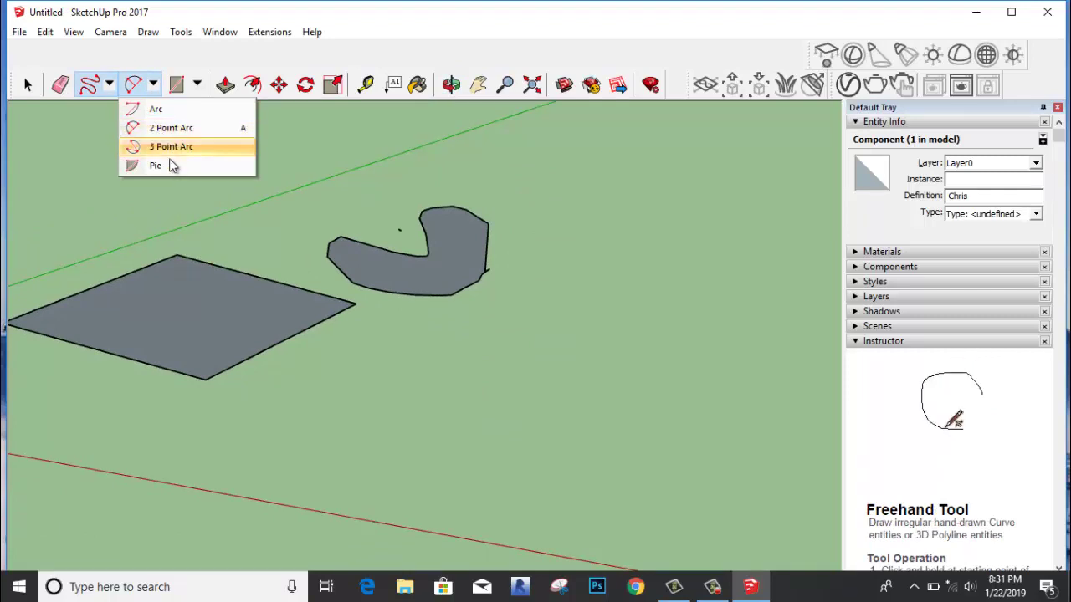
Draw a center-point arc below the blob and join its ends with a straight line into a wedge face
click(166, 108)
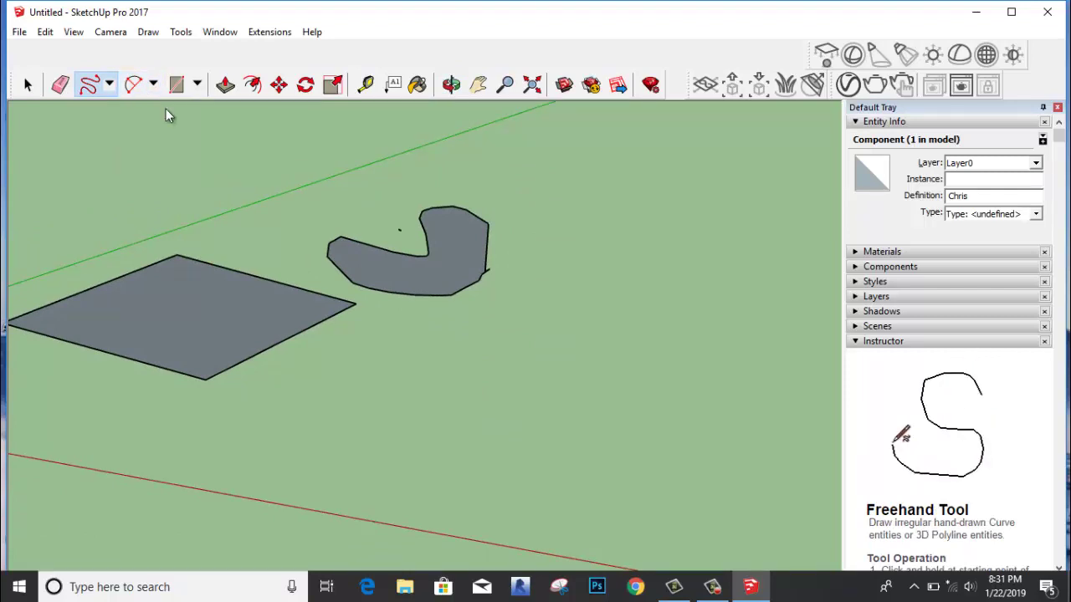
click(396, 396)
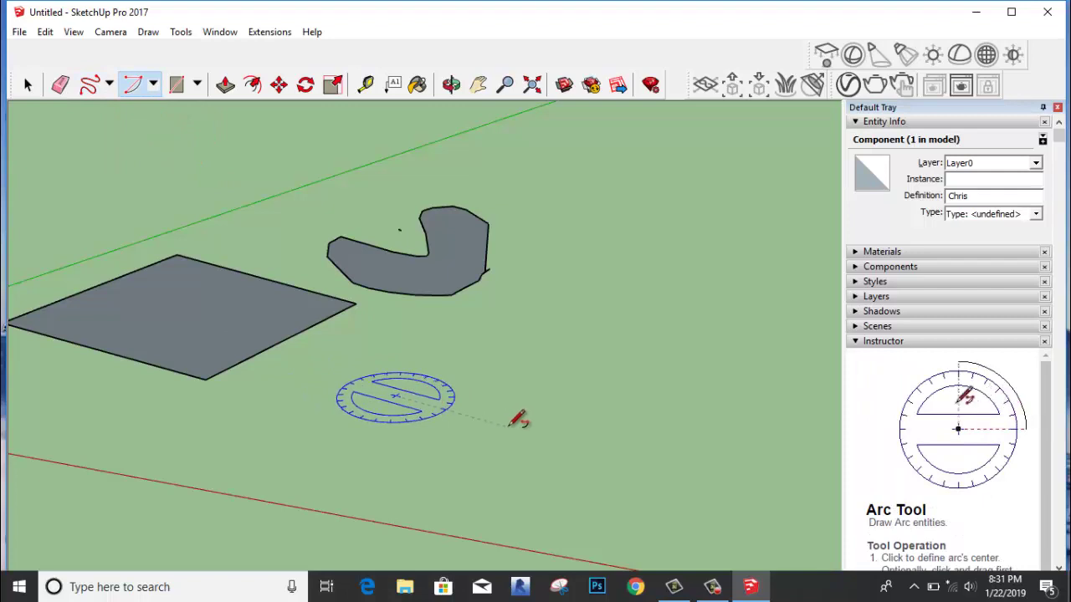
click(507, 427)
click(526, 317)
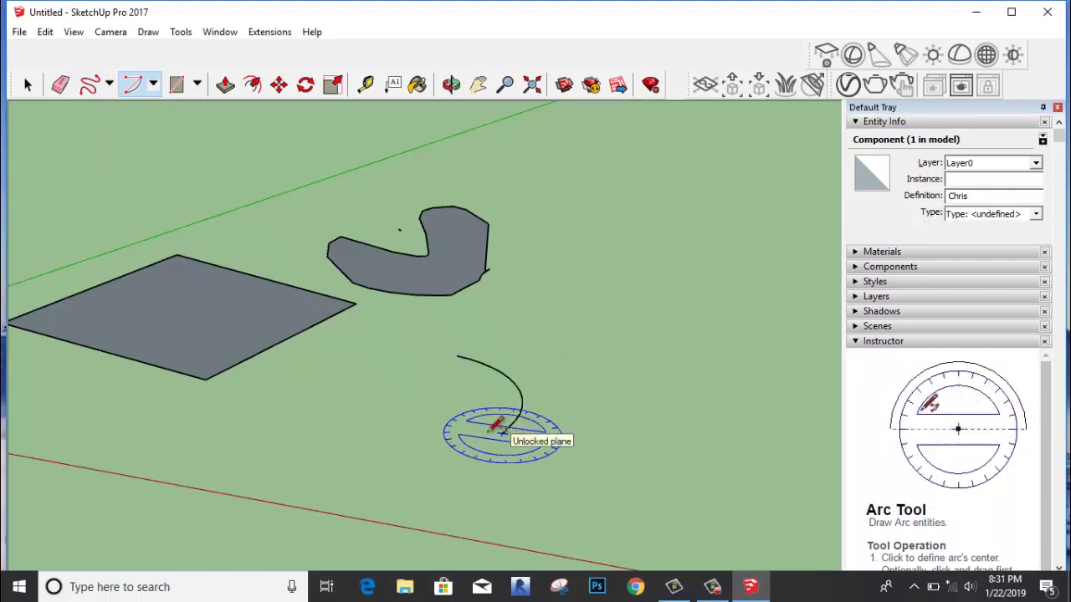
click(109, 84)
click(111, 109)
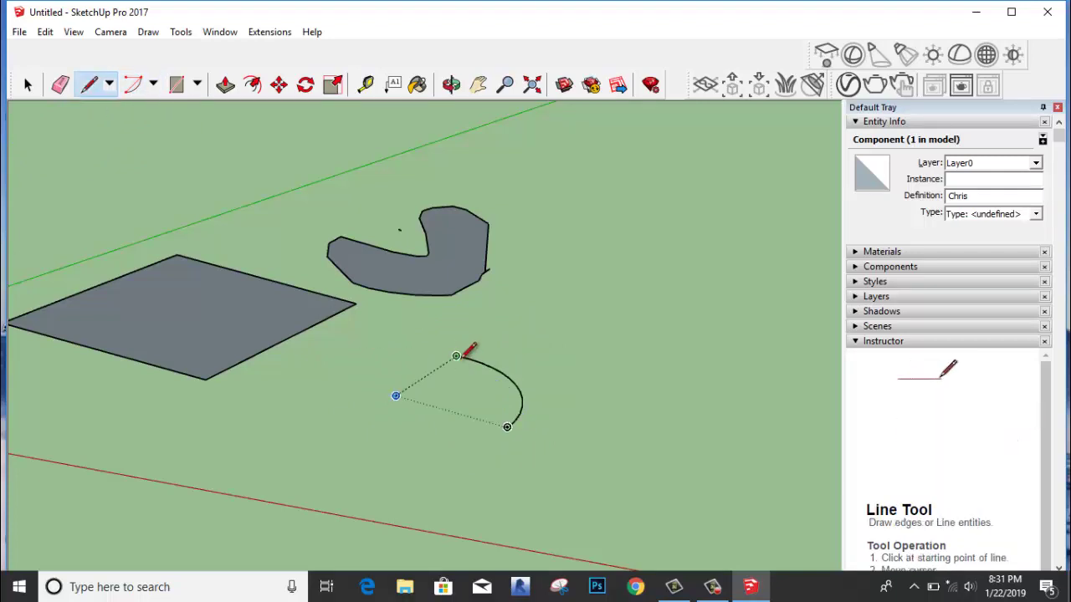
click(456, 356)
click(507, 426)
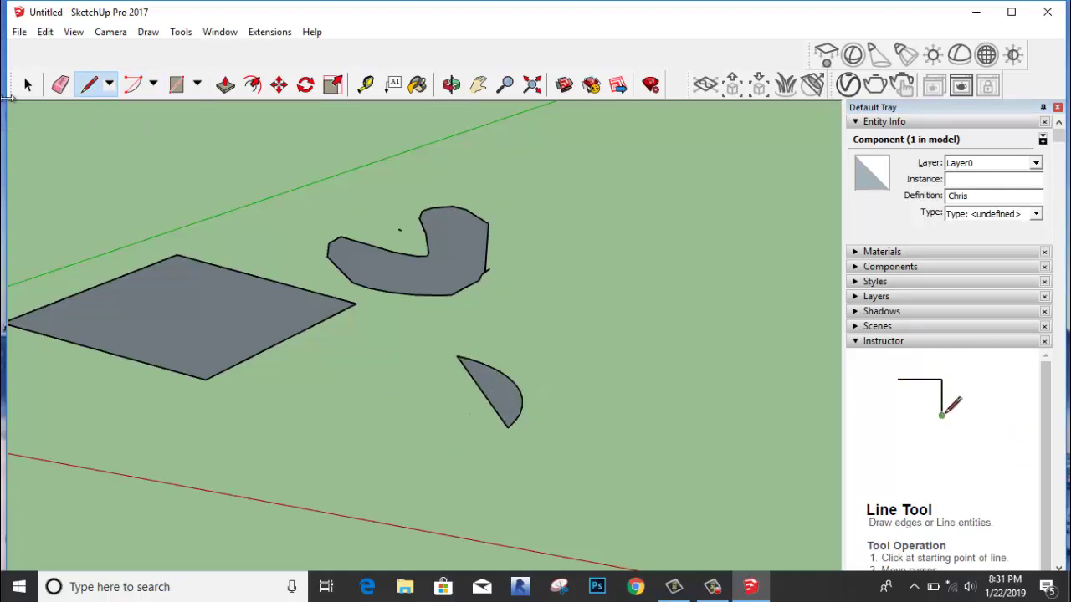
click(26, 84)
mouse_move(76, 190)
middle_down()
mouse_move(307, 263)
mouse_move(170, 132)
middle_up()
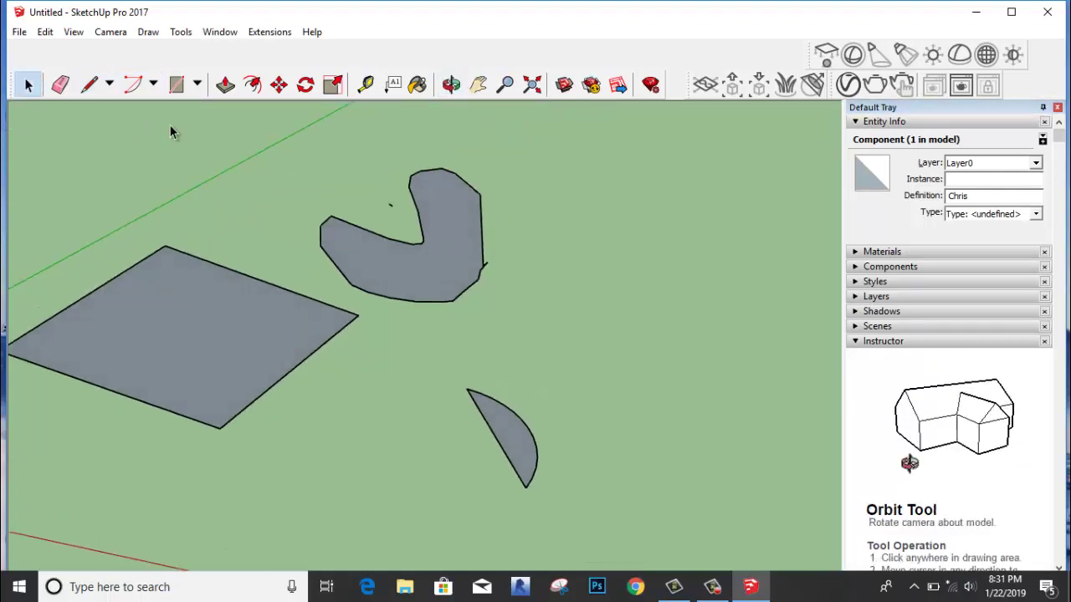
click(153, 84)
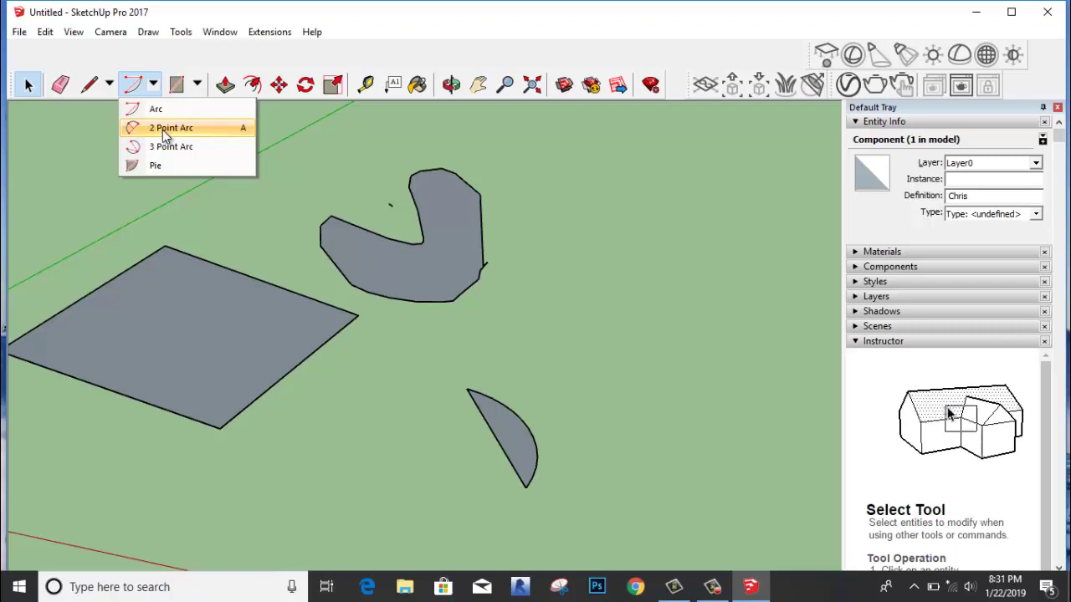
Draw a standalone upward-bulging 2 Point Arc to the right of the wedge
click(163, 130)
scroll(270, 323, down, 1)
scroll(270, 323, down, 2)
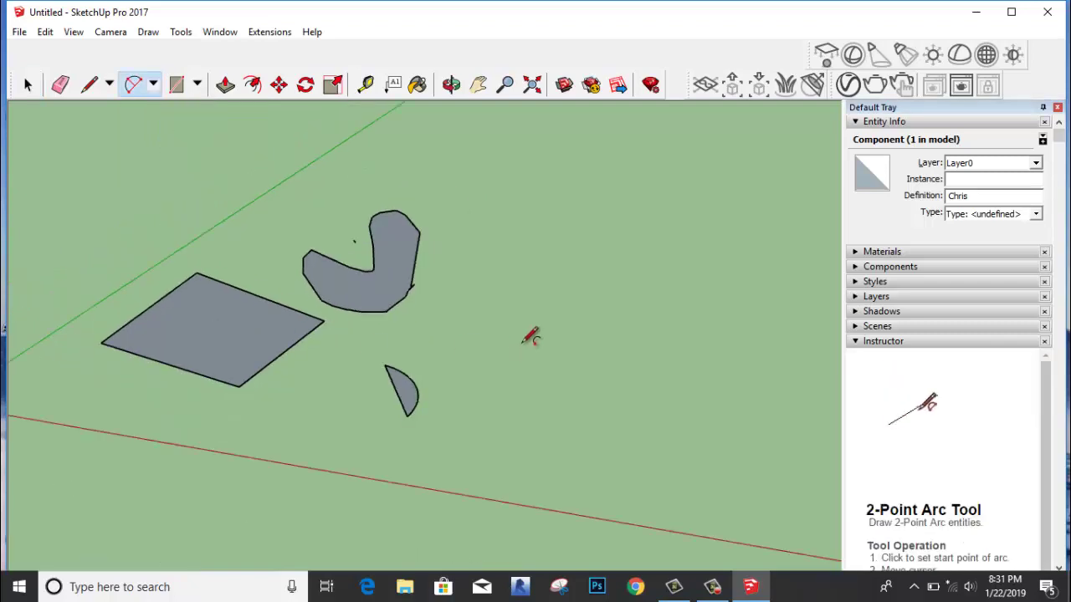
click(602, 333)
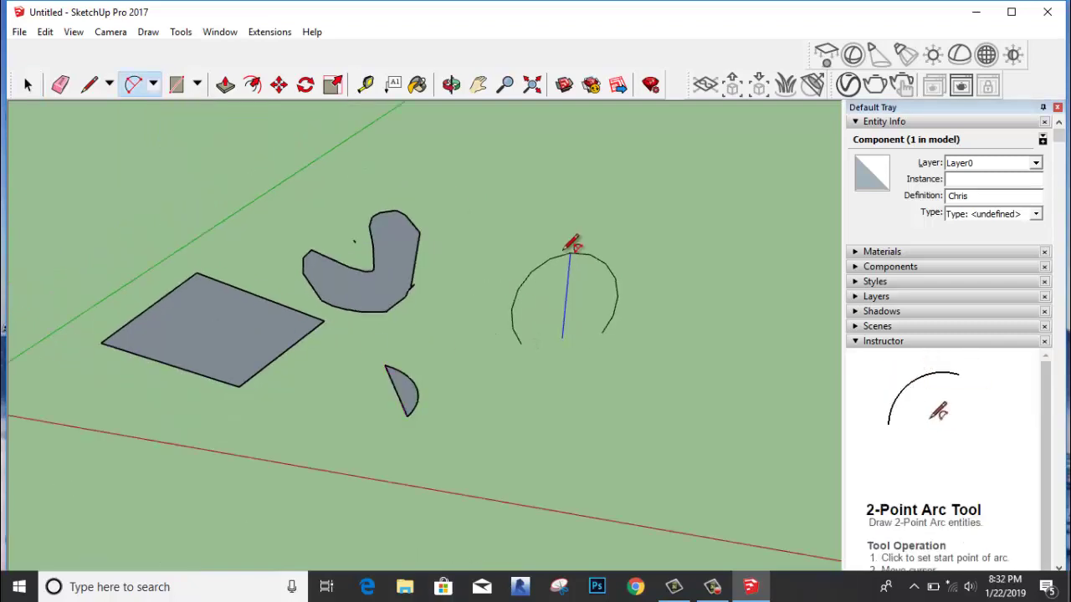
click(574, 310)
scroll(521, 339, up, 2)
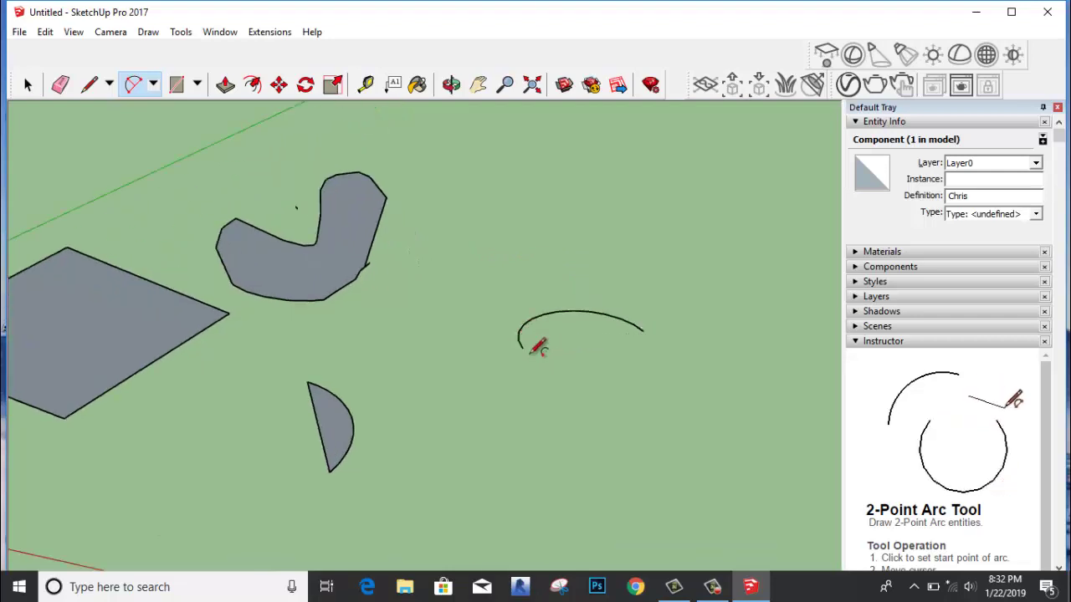
click(154, 84)
Draw a filled pie-slice face with the Pie tool below the open arc
click(160, 165)
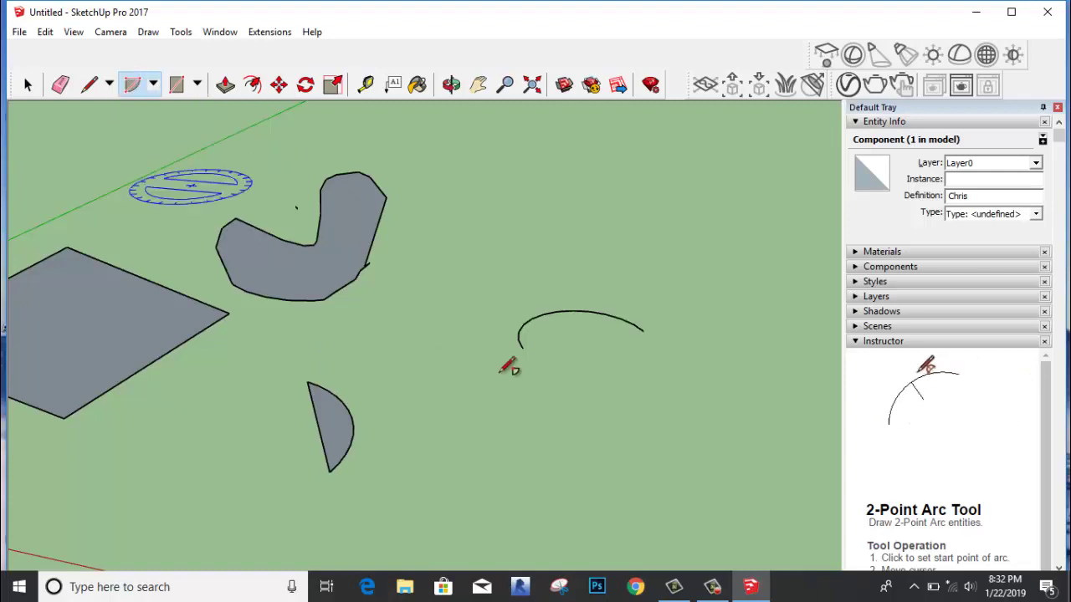
scroll(538, 394, down, 1)
scroll(502, 376, down, 1)
scroll(203, 438, down, 2)
scroll(204, 438, down, 1)
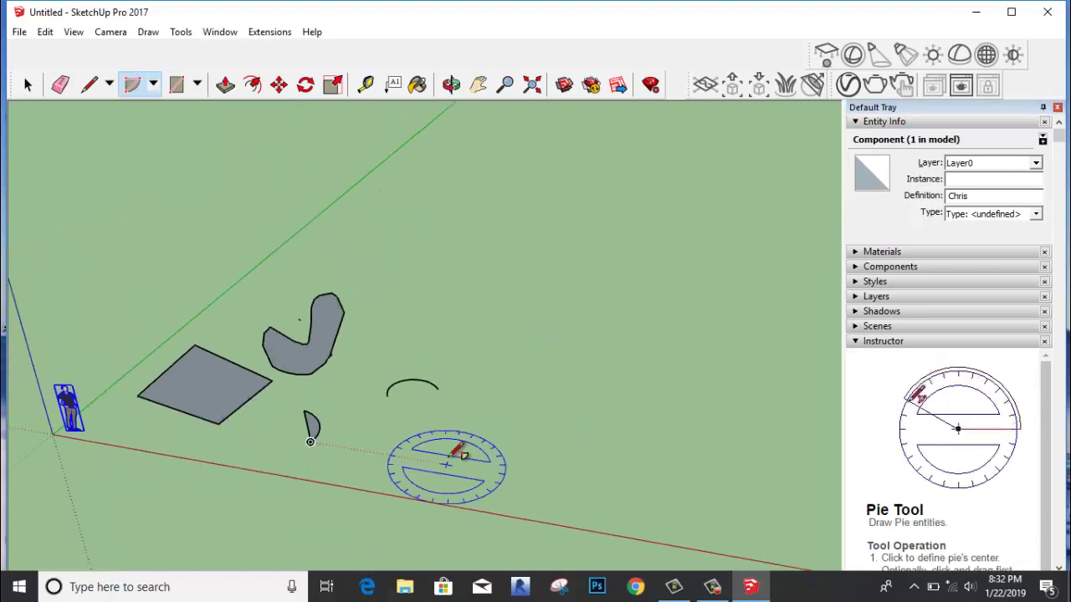
scroll(458, 452, up, 2)
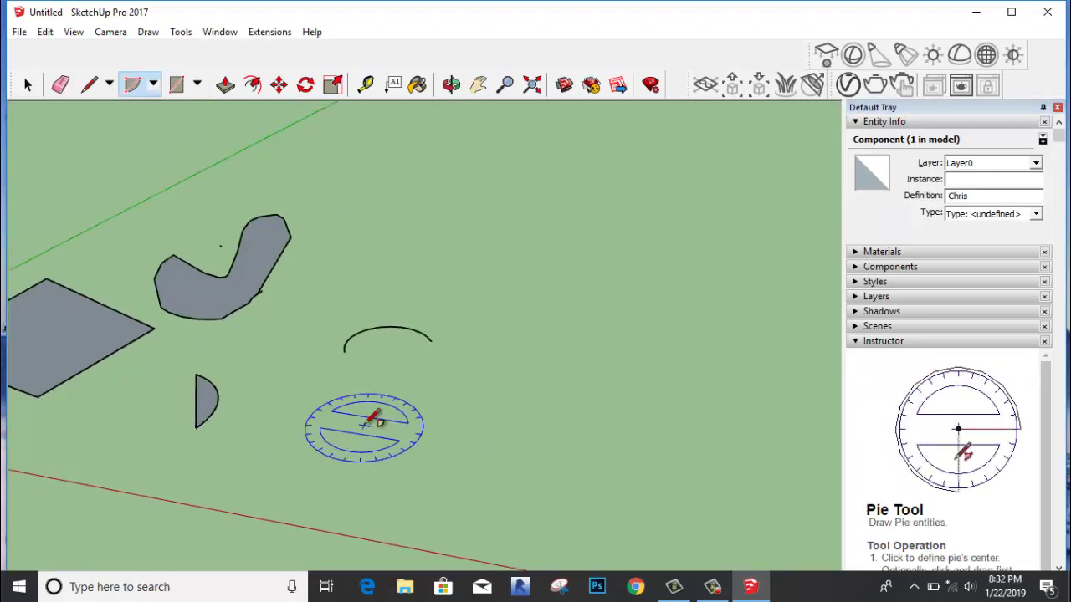
click(456, 439)
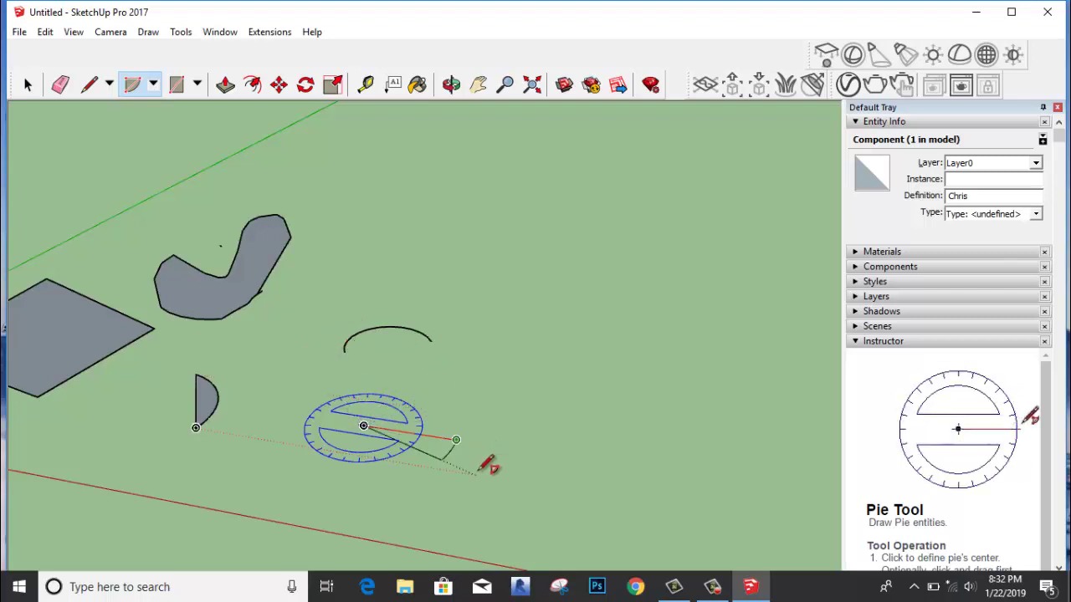
click(441, 487)
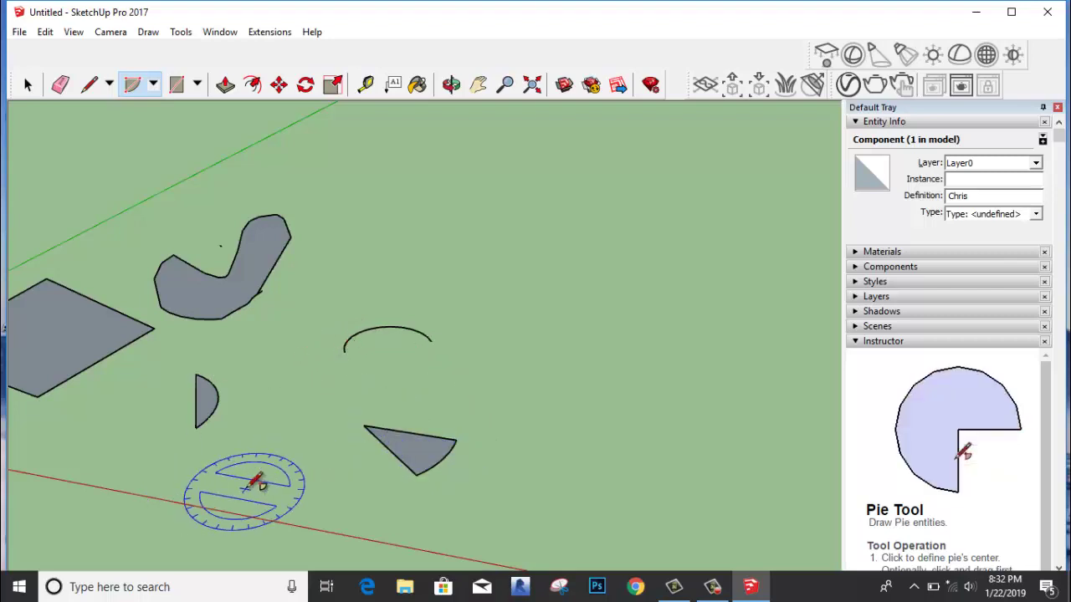
click(25, 87)
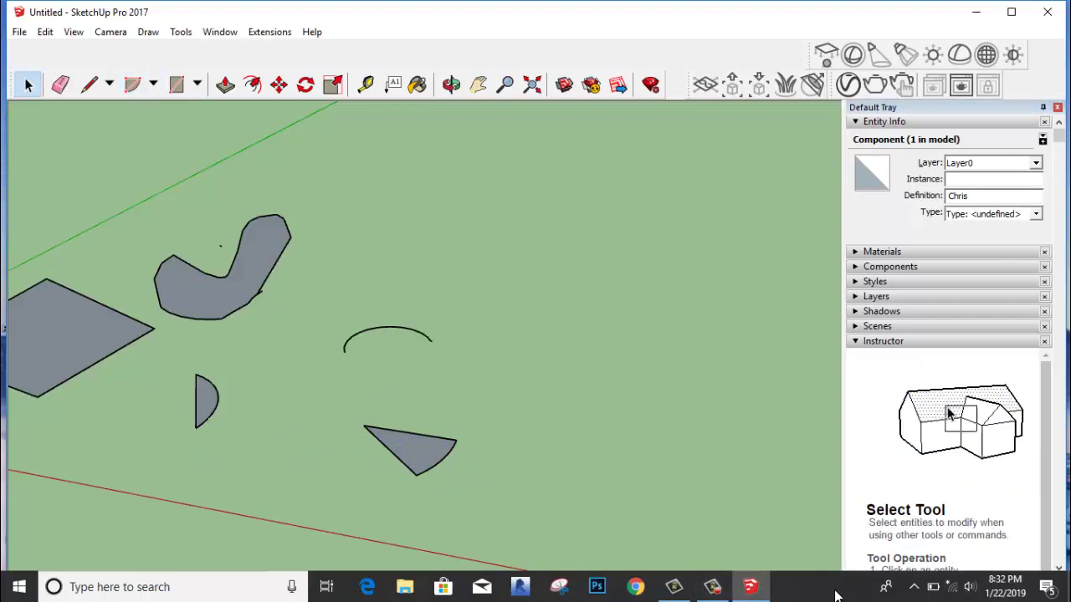
Move the Windows taskbar to the left screen edge and restore SketchUp to a smaller window
drag(765, 585, 53, 337)
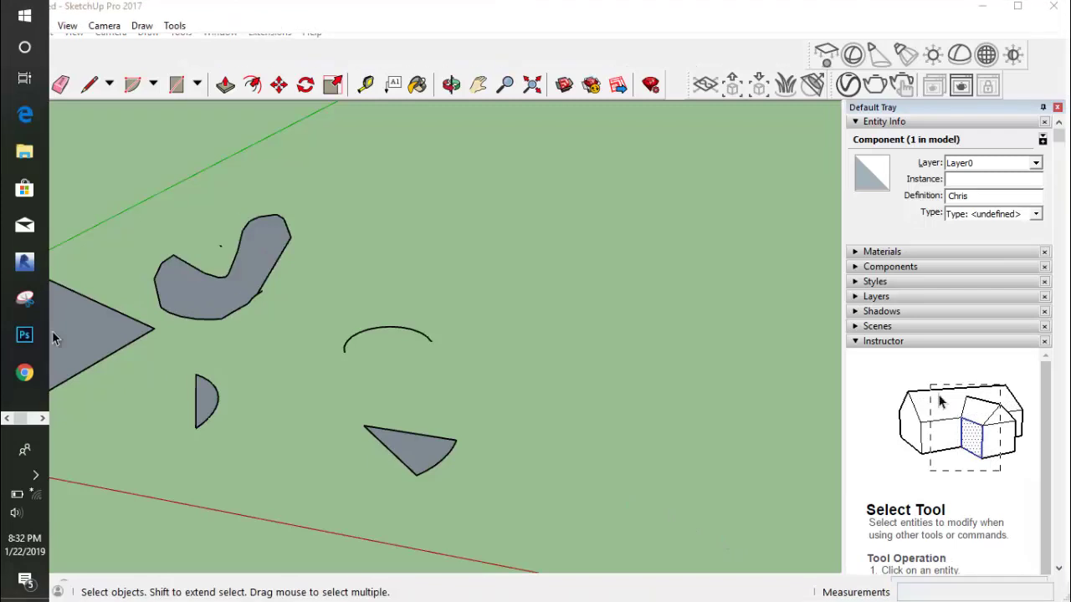
click(1016, 7)
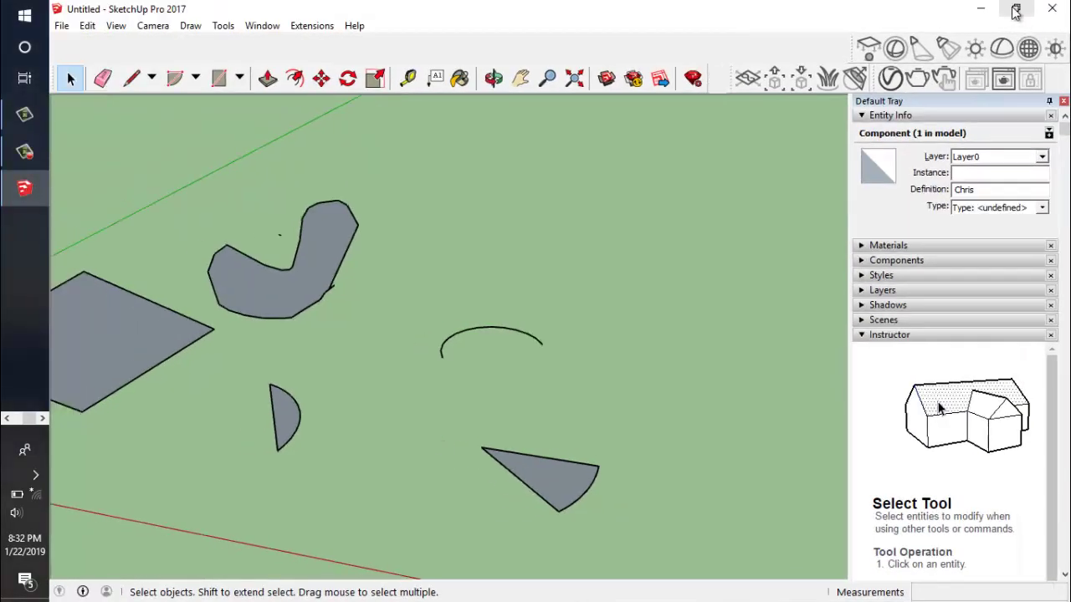
double_click(506, 15)
scroll(420, 288, down, 3)
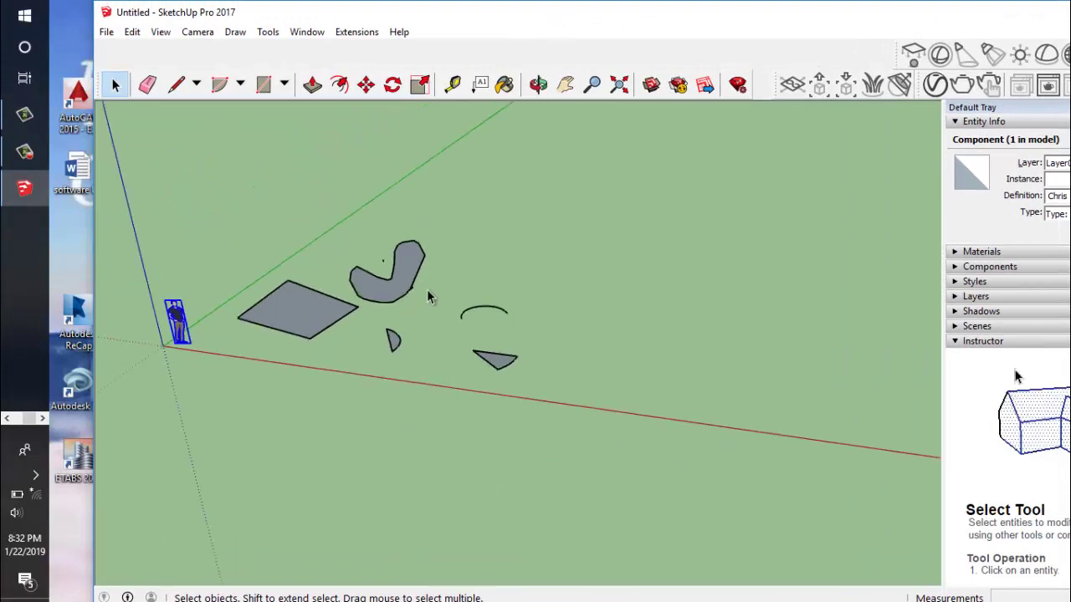
scroll(273, 292, up, 2)
scroll(273, 293, up, 2)
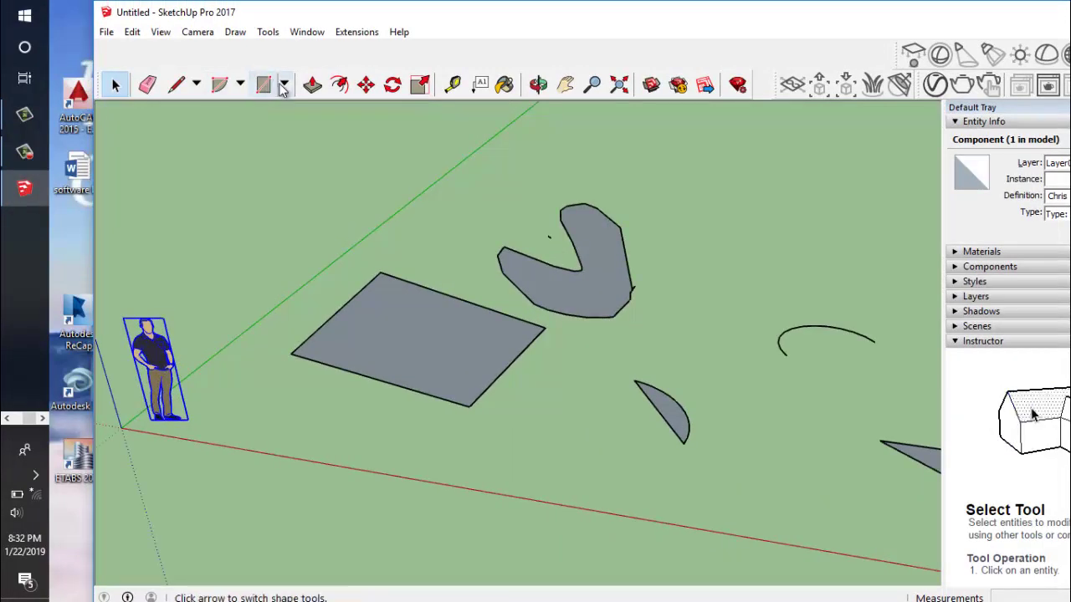
Draw a rectangle face on the ground in front of the scale figure using two opposite corners
click(284, 84)
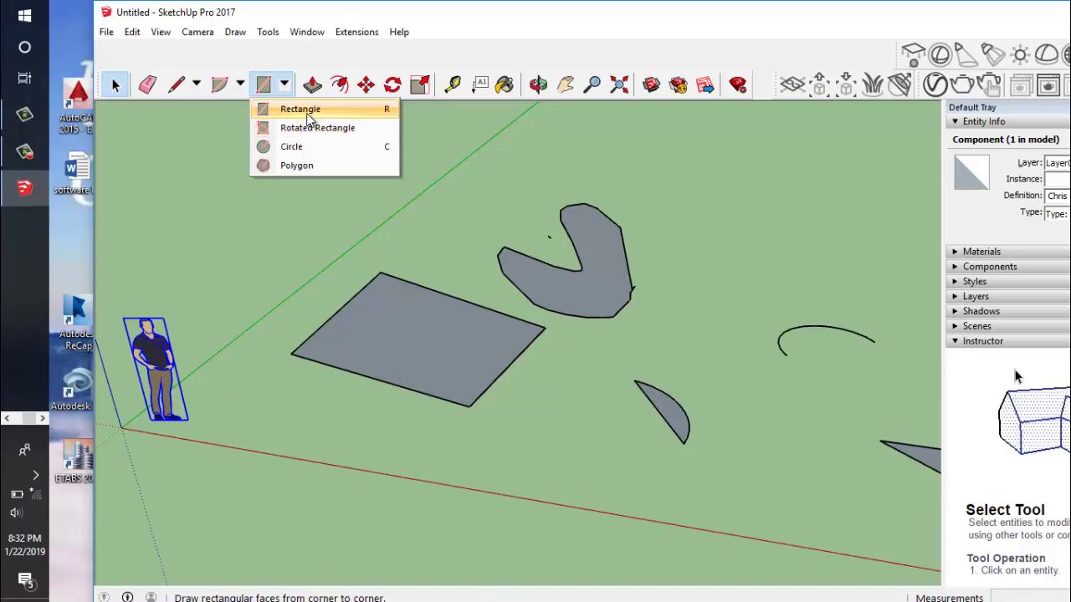
click(308, 114)
scroll(544, 182, down, 2)
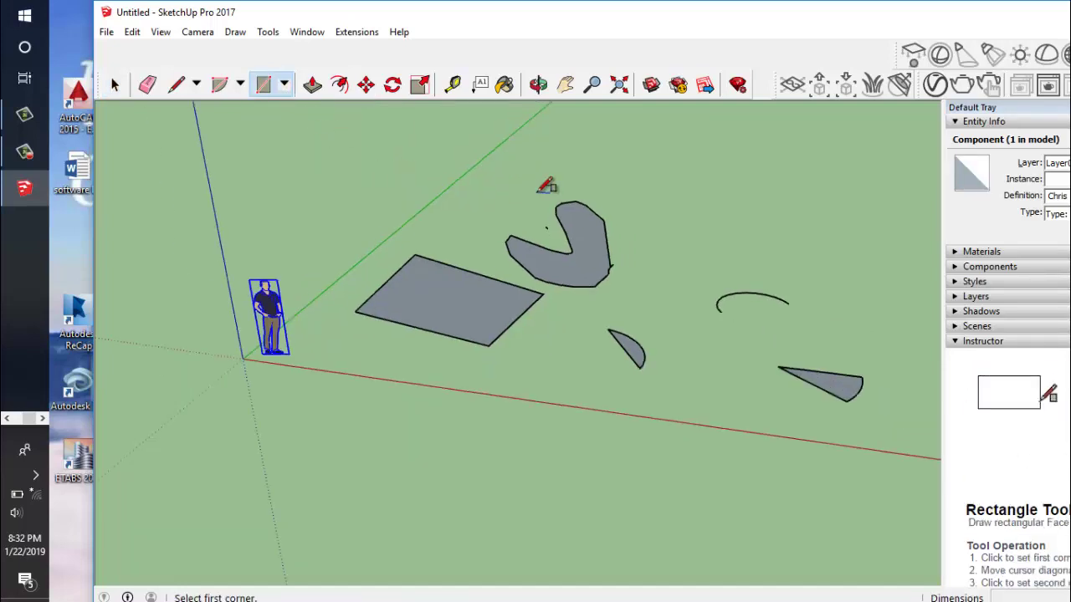
scroll(545, 182, down, 1)
scroll(372, 360, up, 2)
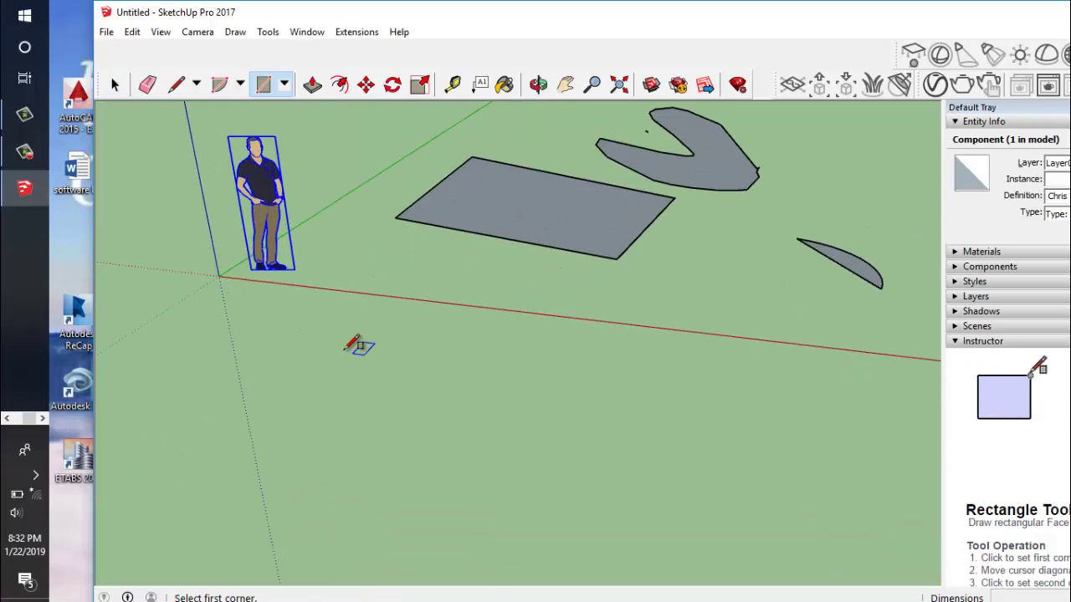
click(285, 373)
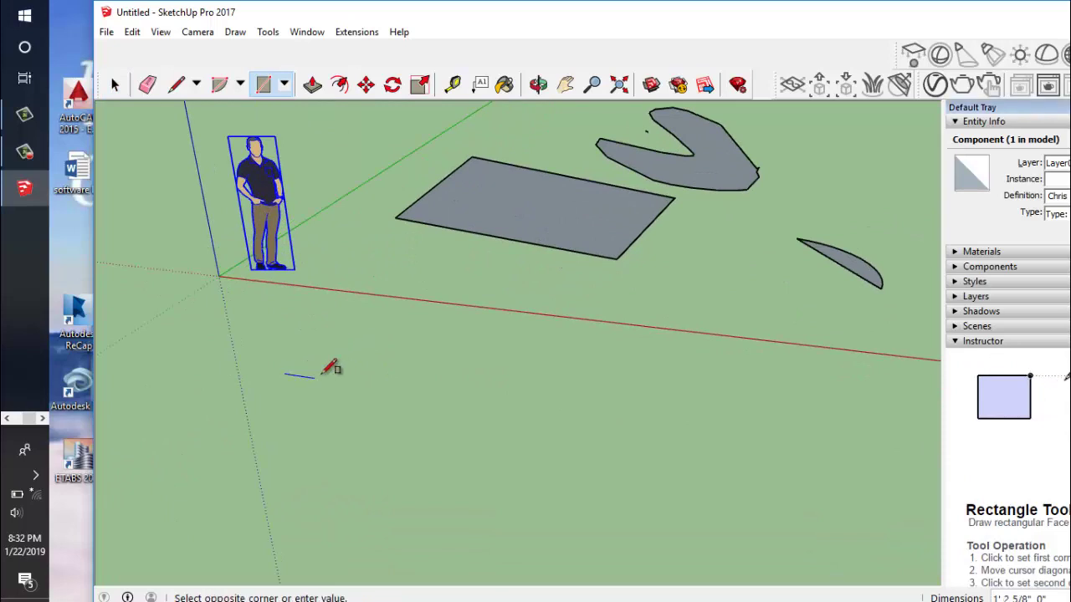
click(482, 347)
scroll(274, 358, up, 3)
mouse_move(262, 359)
middle_down()
mouse_move(306, 348)
mouse_move(490, 377)
middle_up()
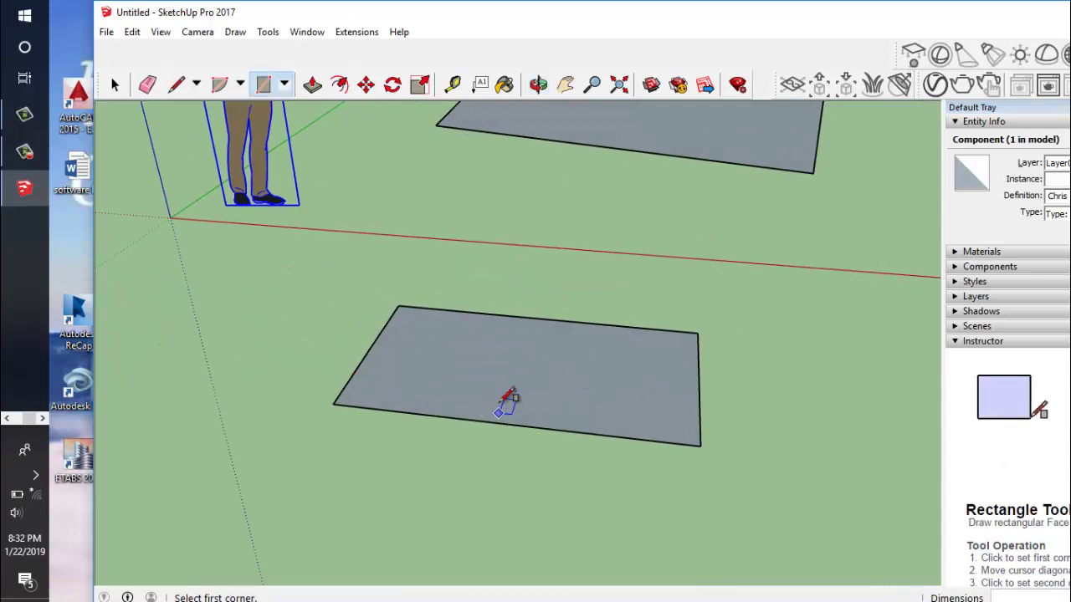
Push/Pull the rectangle up into a box, then push its top face down to make it lower
click(312, 84)
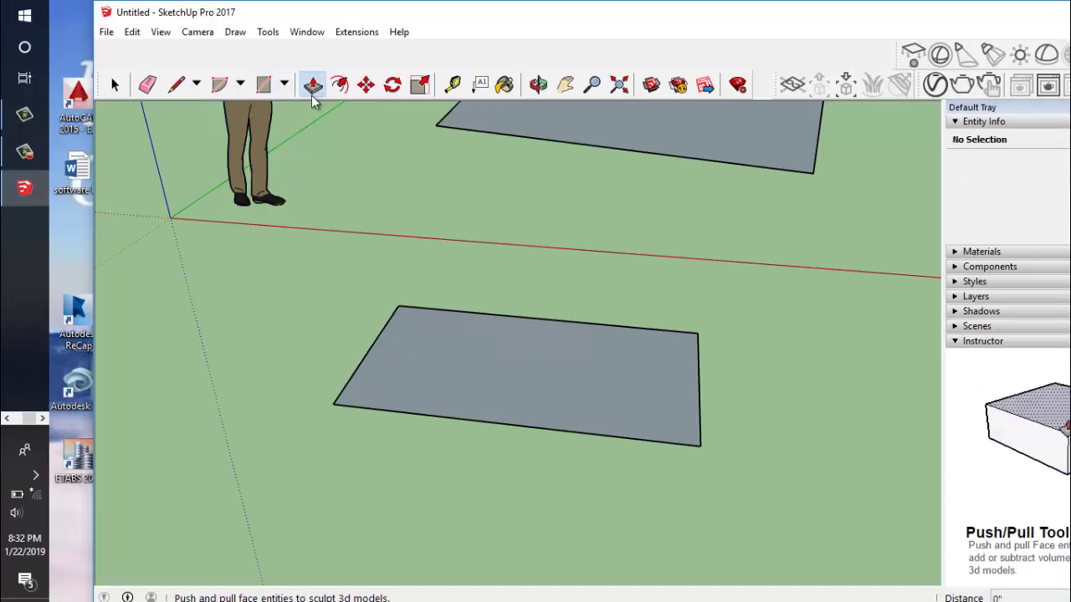
click(467, 352)
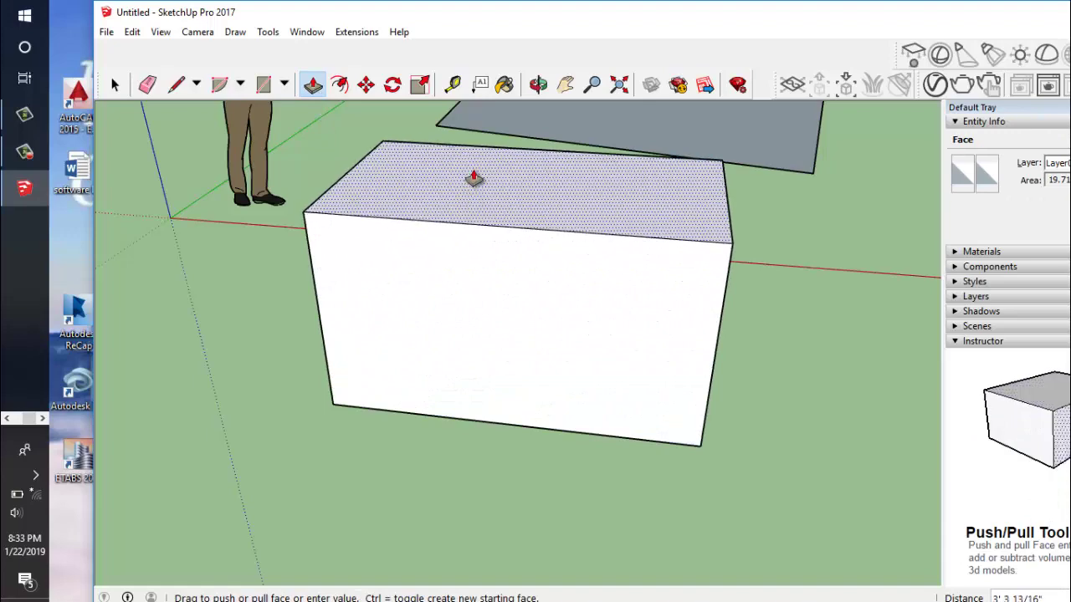
click(472, 177)
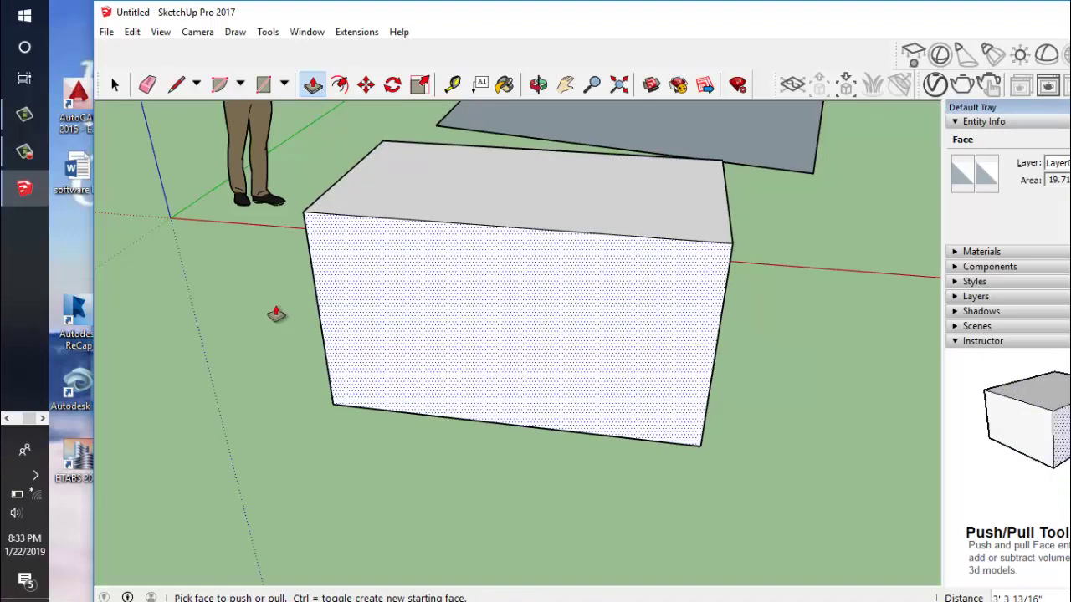
click(461, 184)
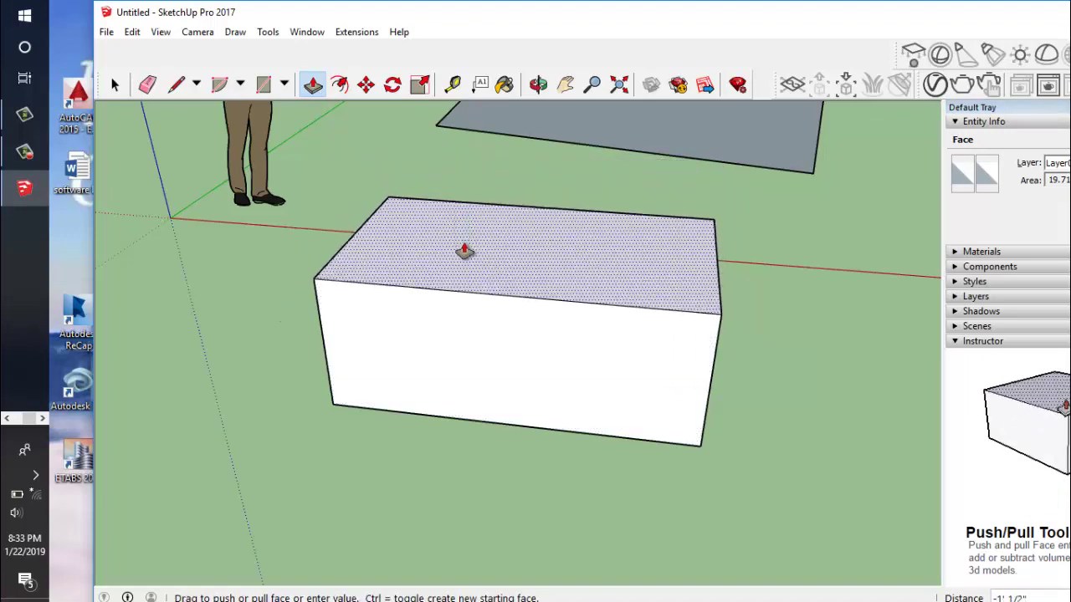
click(471, 292)
mouse_move(342, 359)
middle_down()
mouse_move(387, 366)
mouse_move(481, 312)
mouse_move(522, 334)
mouse_move(480, 387)
mouse_move(244, 311)
mouse_move(193, 358)
mouse_move(251, 341)
mouse_move(226, 318)
mouse_move(294, 390)
middle_up()
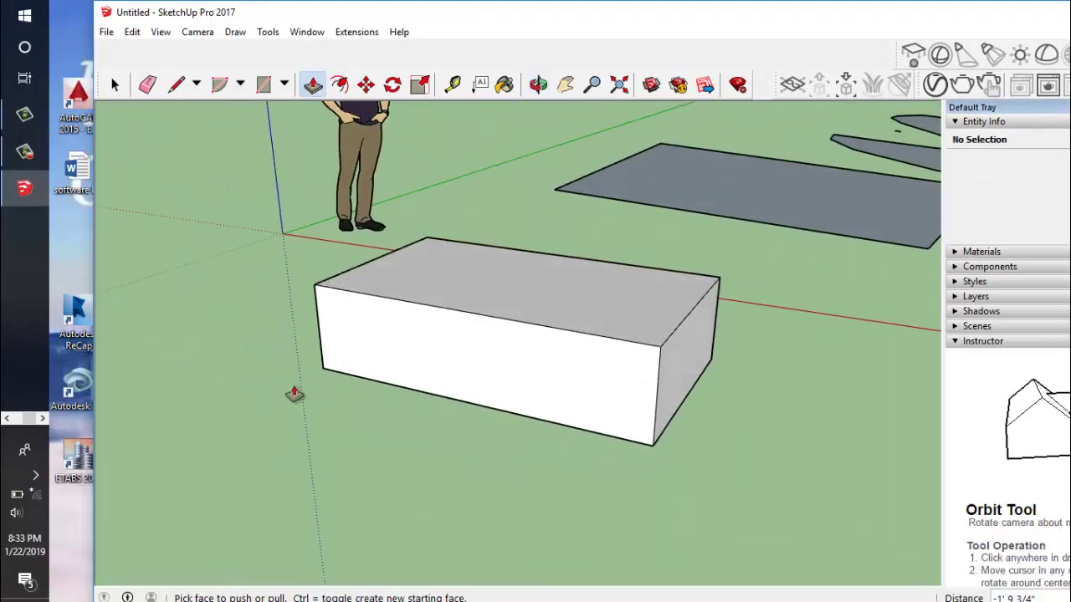
scroll(430, 381, up, 2)
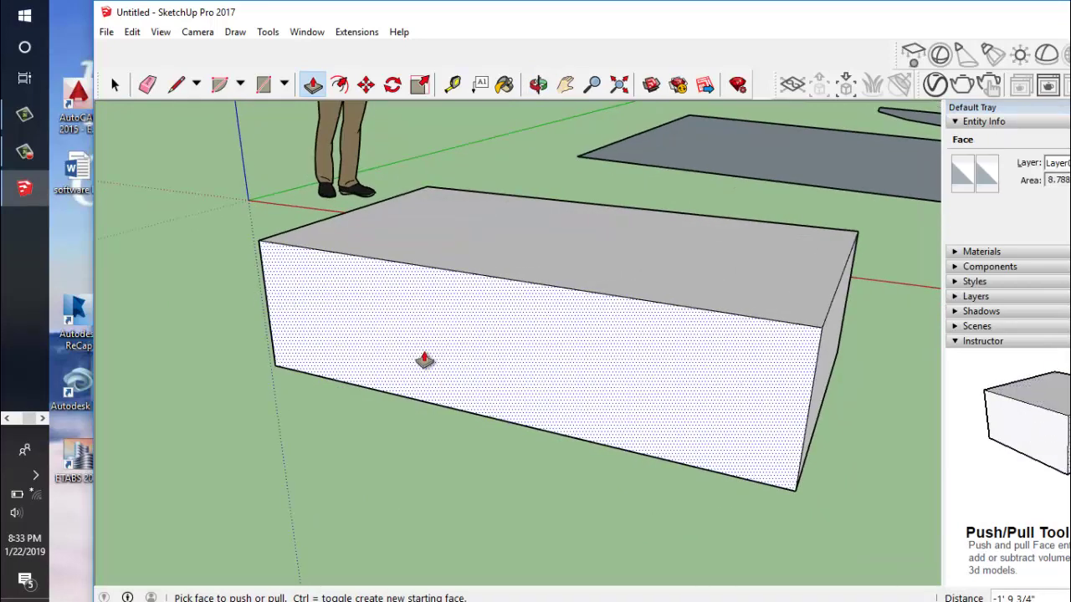
scroll(426, 350, down, 2)
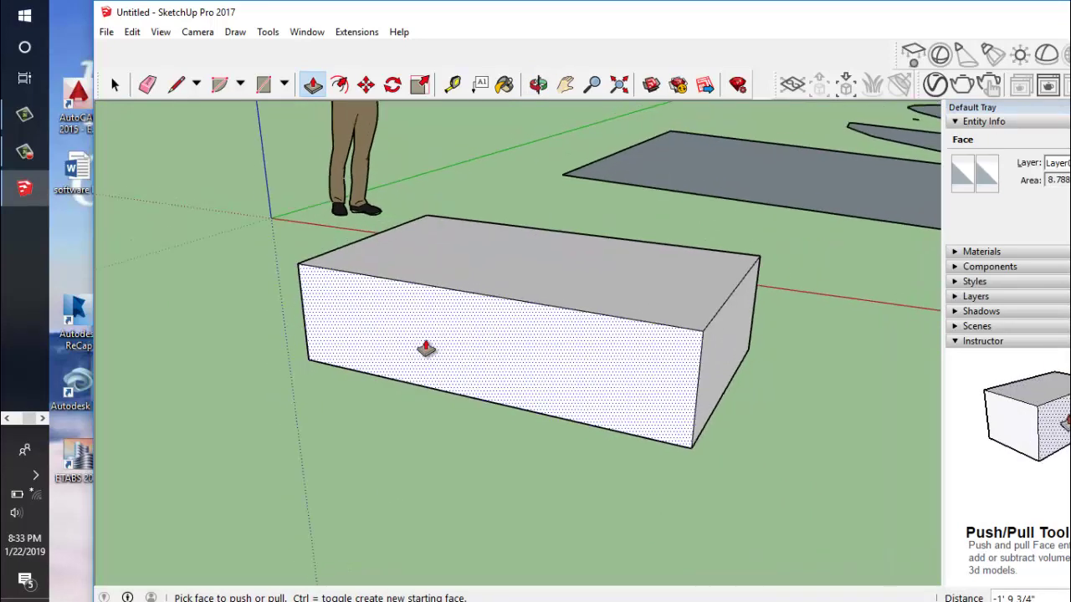
Draw a circle of radius 5 1/16" centred on the box's front face
click(240, 84)
click(285, 86)
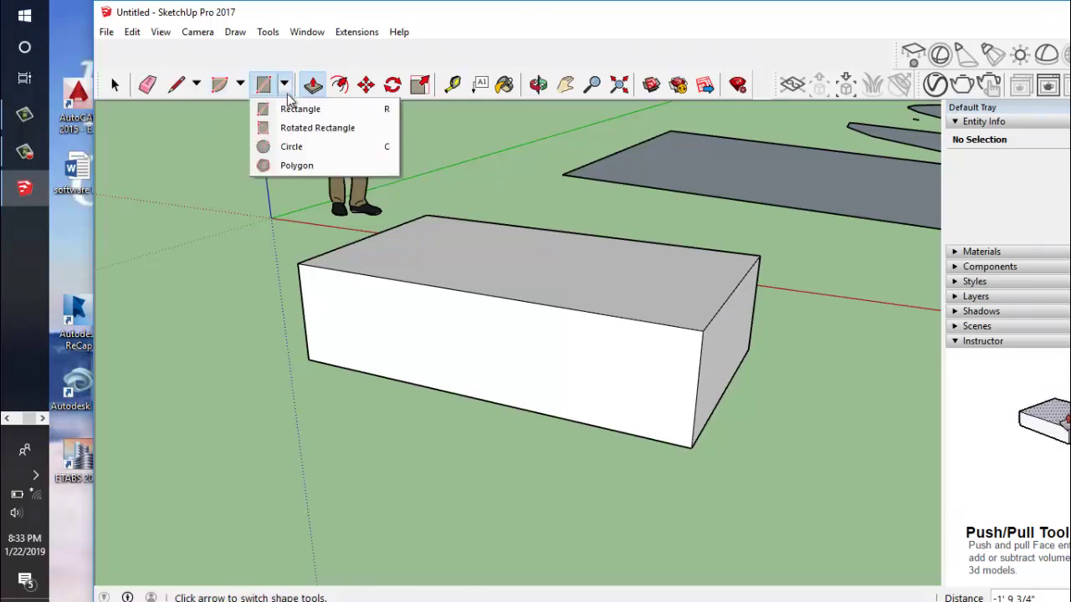
click(291, 147)
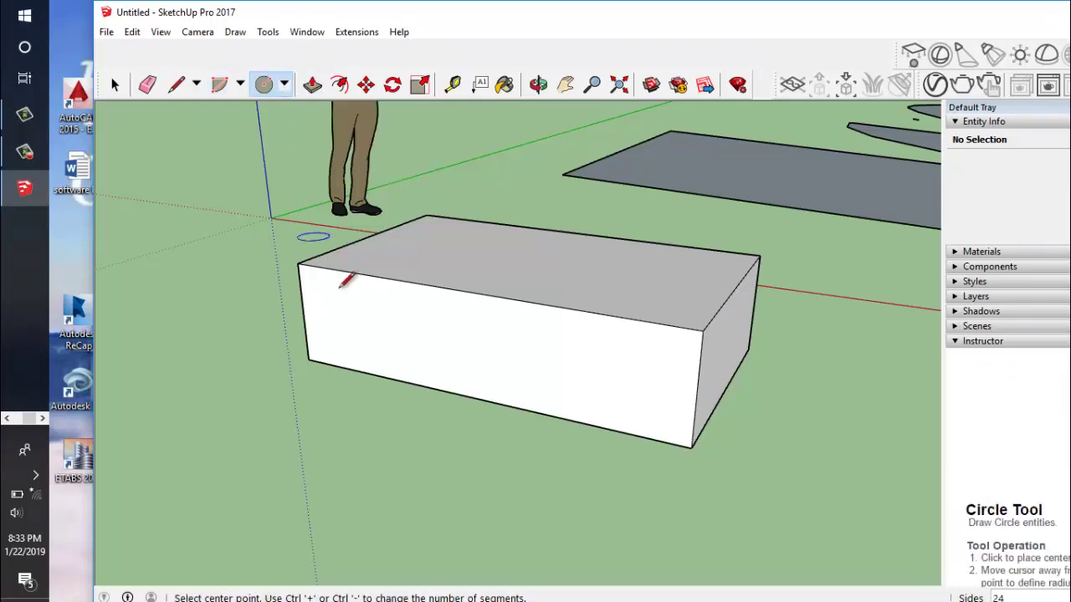
click(410, 328)
click(436, 329)
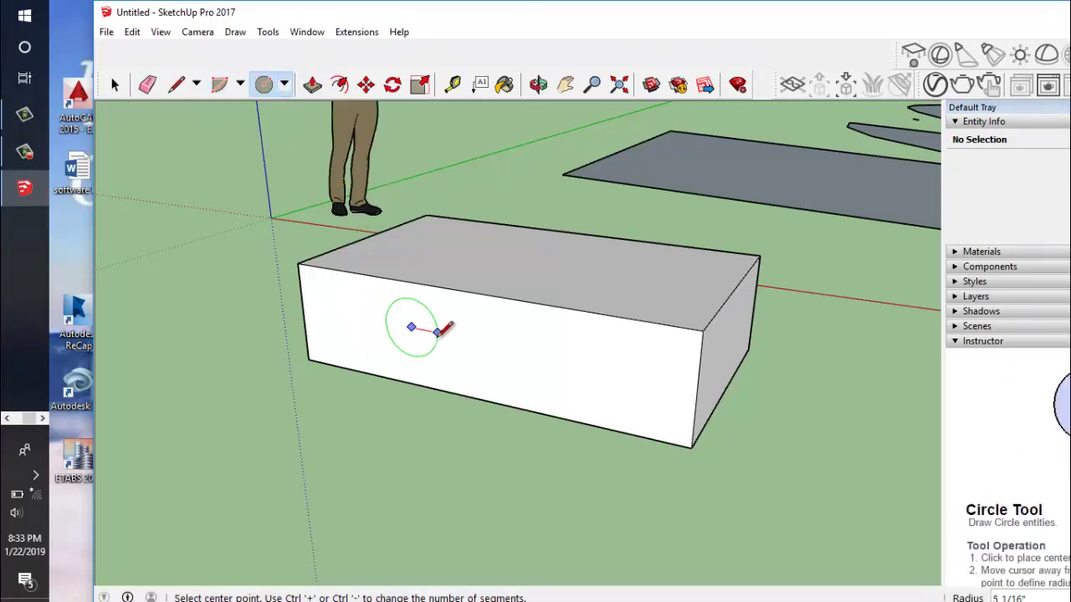
Push the circle through the box to cut a round hole and leave a cylinder behind, then orbit lower to inspect
click(311, 85)
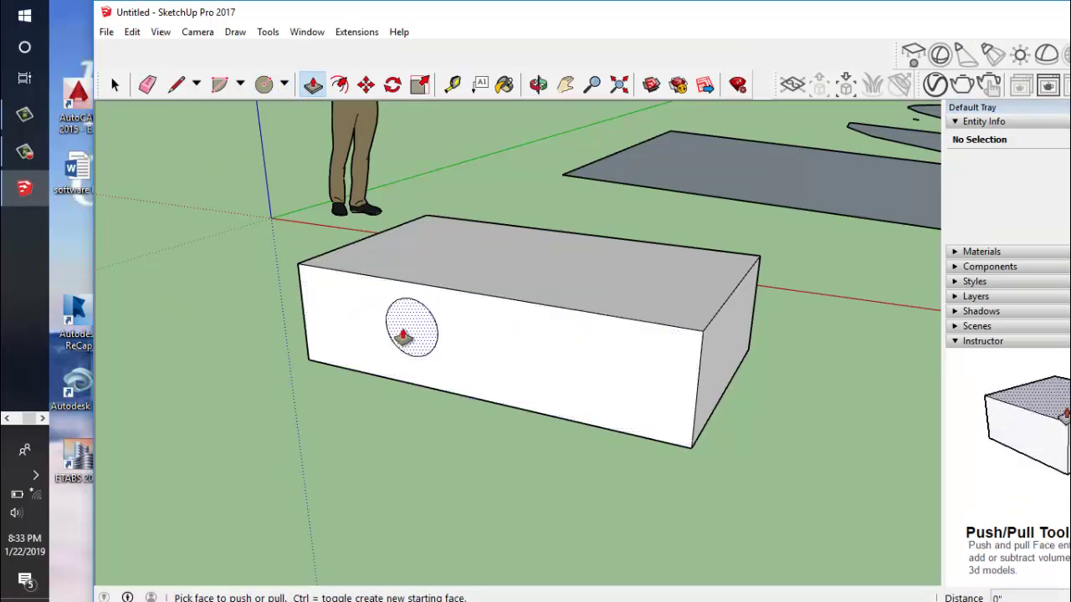
mouse_move(401, 340)
mouse_down()
mouse_move(292, 395)
mouse_move(477, 300)
mouse_up()
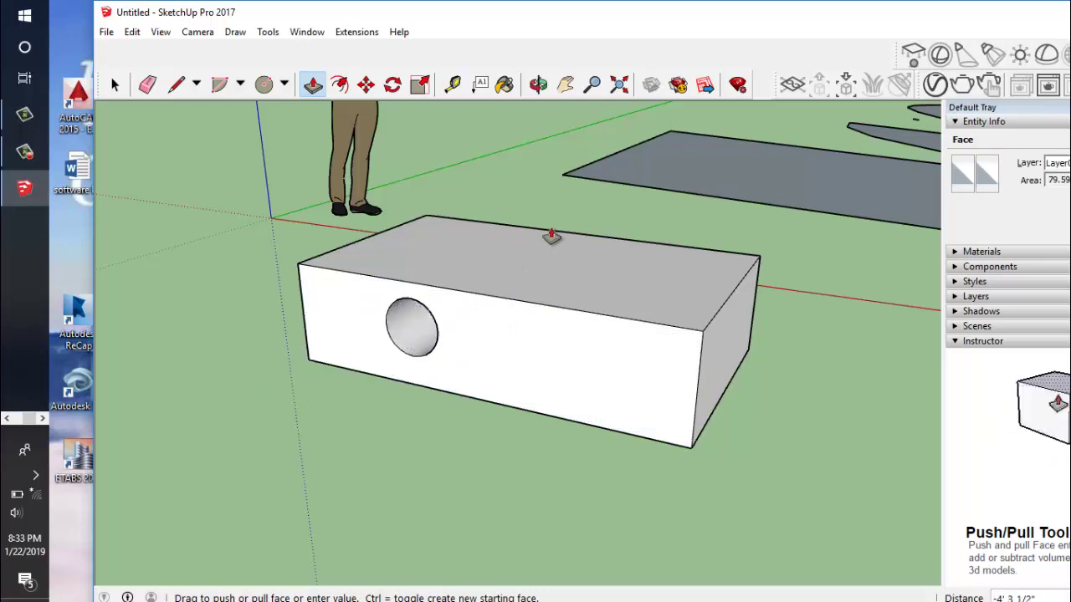
drag(551, 237, 521, 227)
mouse_move(426, 299)
middle_down()
mouse_move(502, 244)
mouse_move(595, 218)
mouse_move(664, 246)
mouse_move(792, 399)
mouse_move(781, 418)
mouse_move(375, 437)
mouse_move(402, 455)
mouse_move(284, 313)
middle_up()
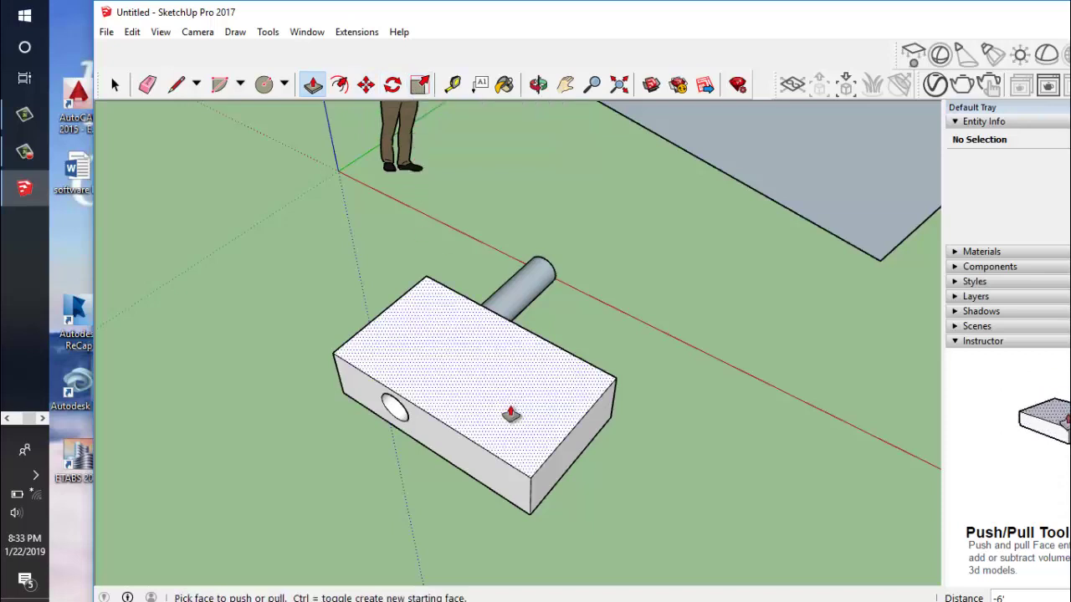
Zoom to inspect the holed box, then restore the maximized SketchUp window to a smaller size
scroll(468, 514, up, 1)
scroll(469, 502, up, 3)
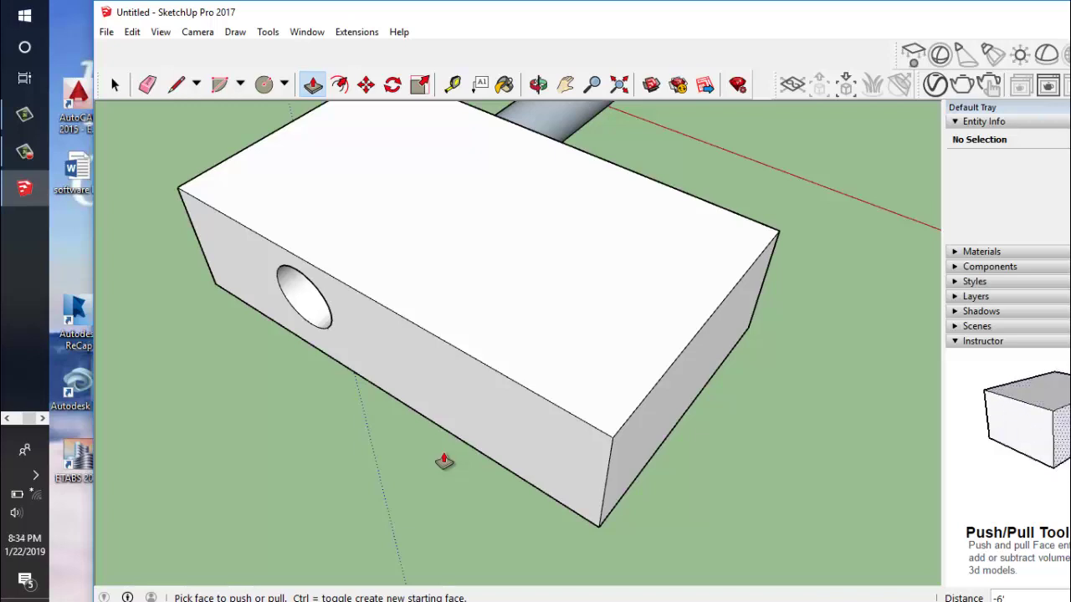
scroll(458, 471, down, 2)
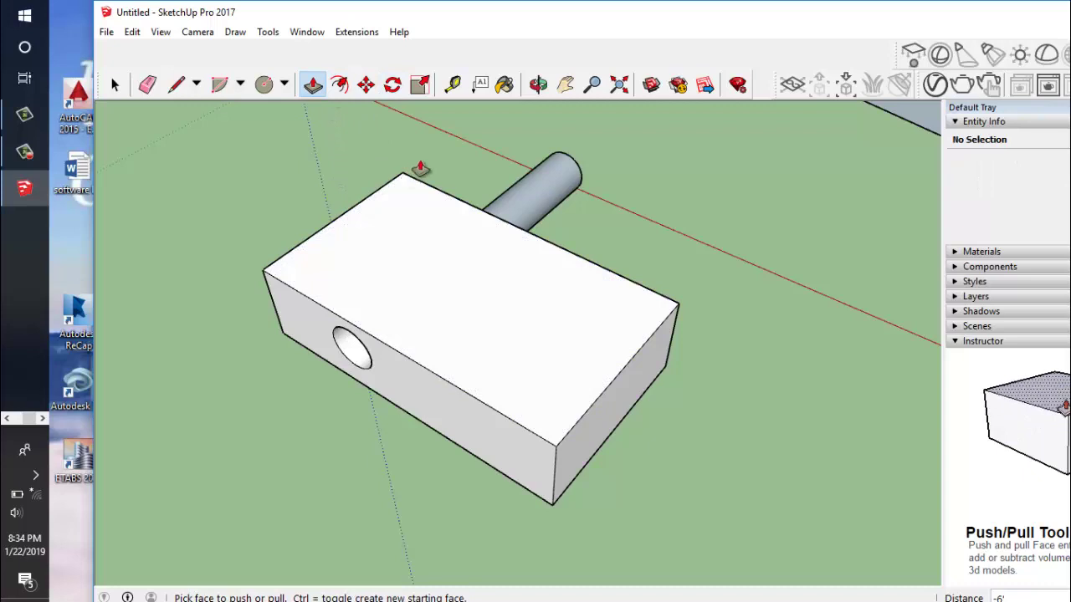
drag(702, 22, 588, 30)
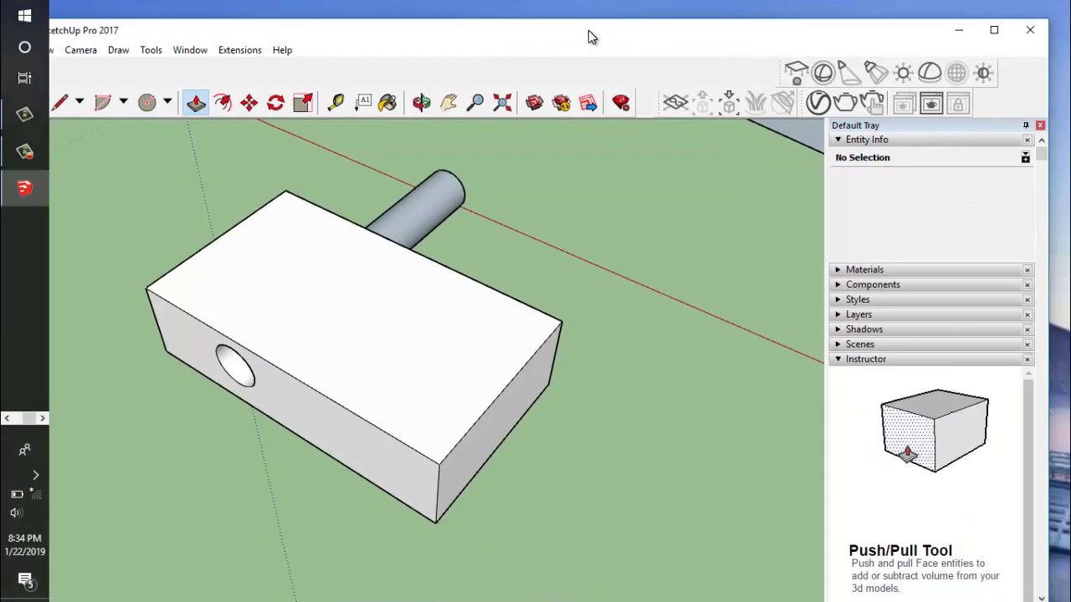